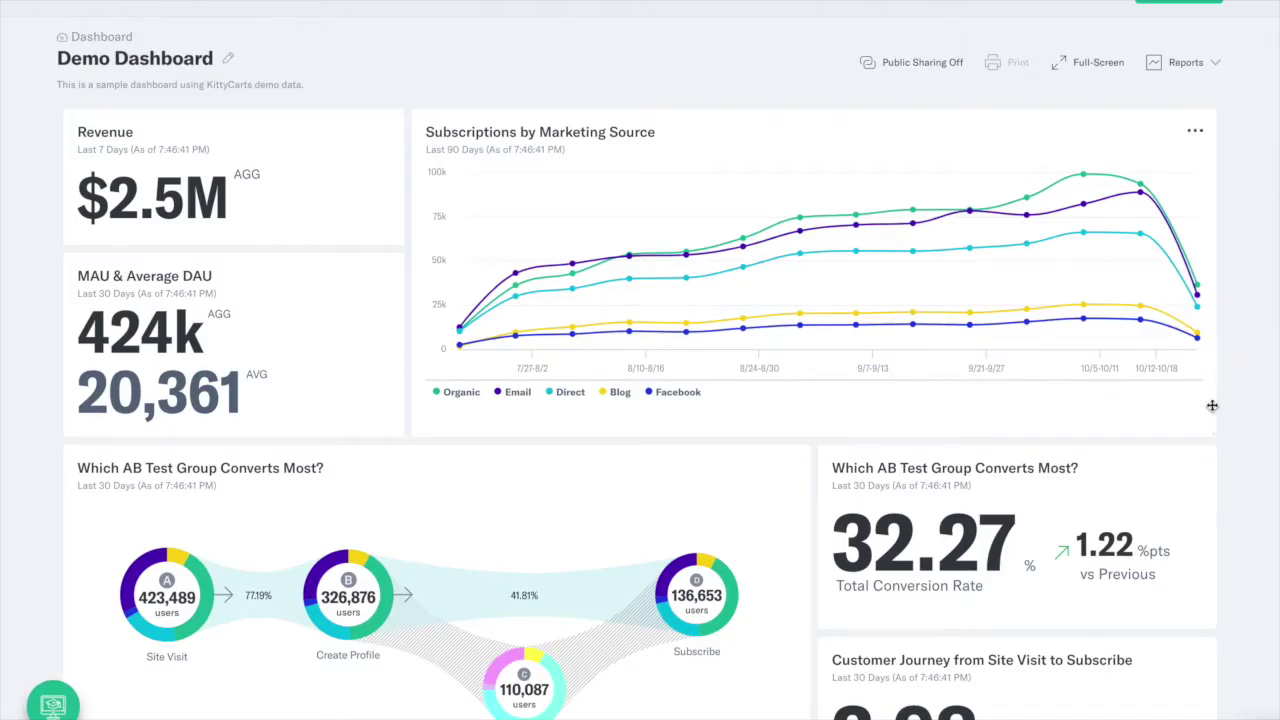
# Step: Narrow the Subscriptions by Marketing Source card, lengthen Customer Journey, and open the Reports dropdown
pyautogui.moveTo(1208, 432); pyautogui.dragTo(800, 423)
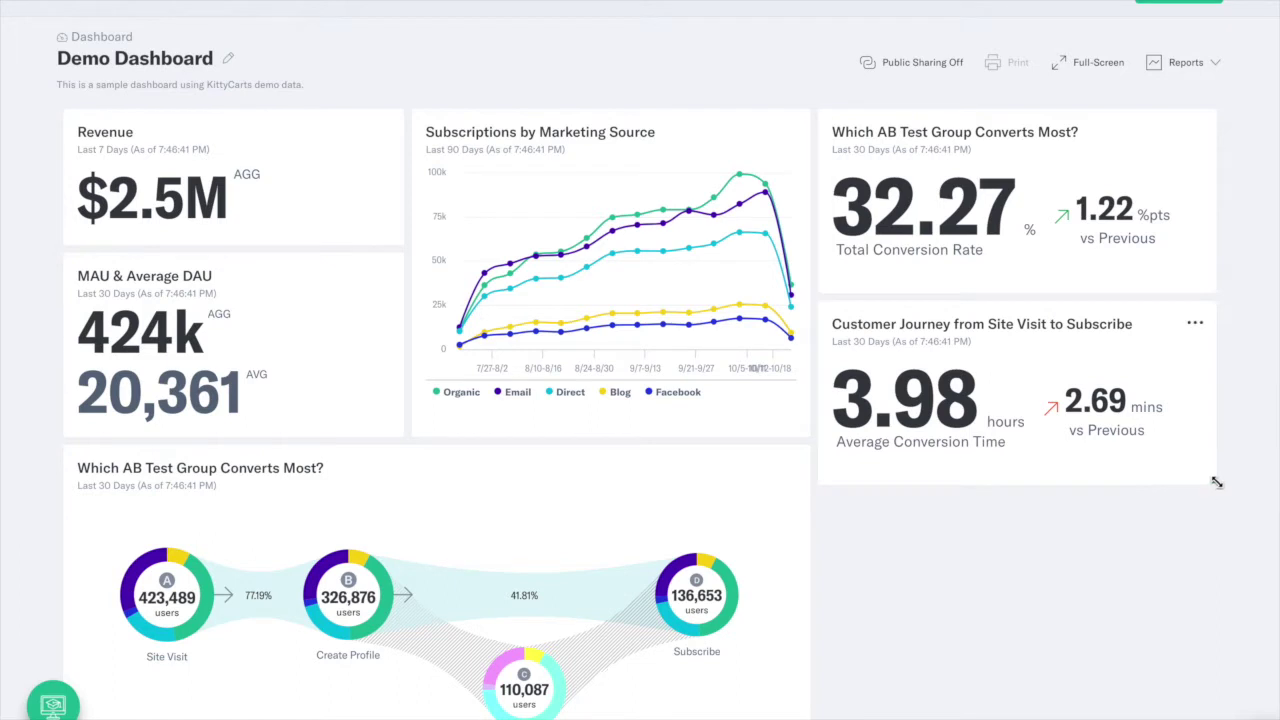
pyautogui.moveTo(1213, 484); pyautogui.dragTo(1212, 716)
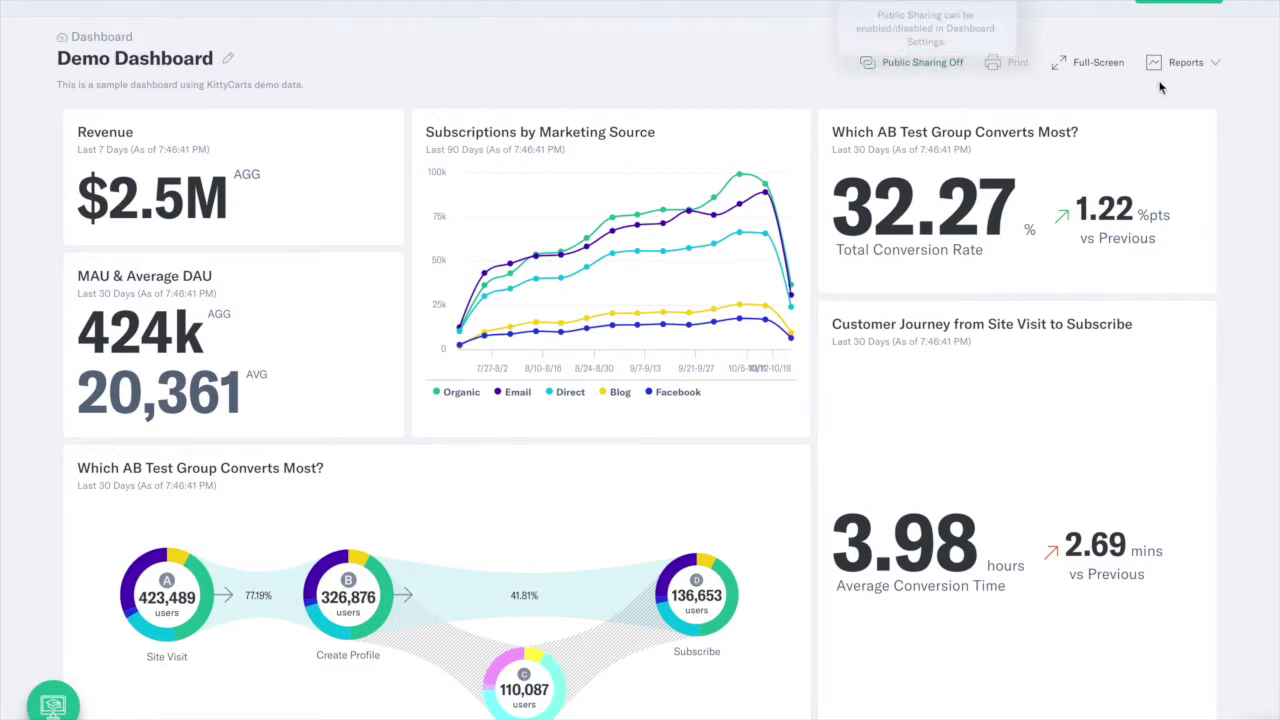
pyautogui.click(1184, 64)
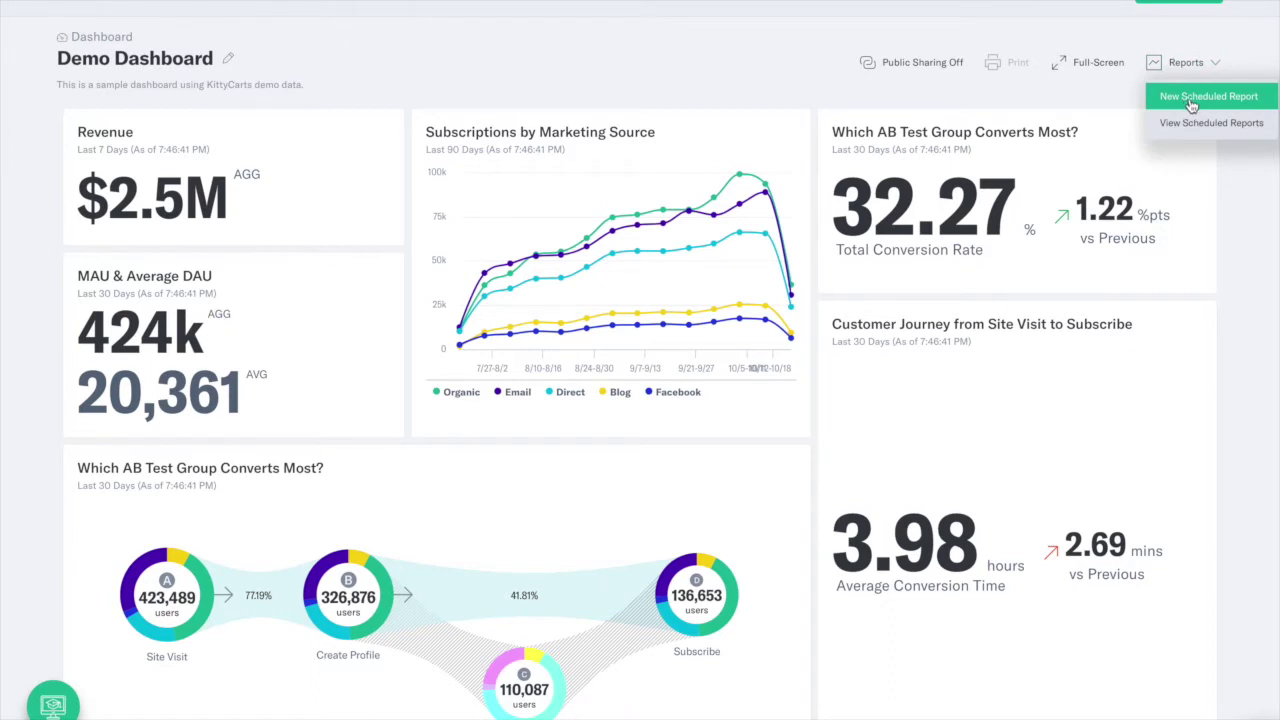
pyautogui.click(1184, 66)
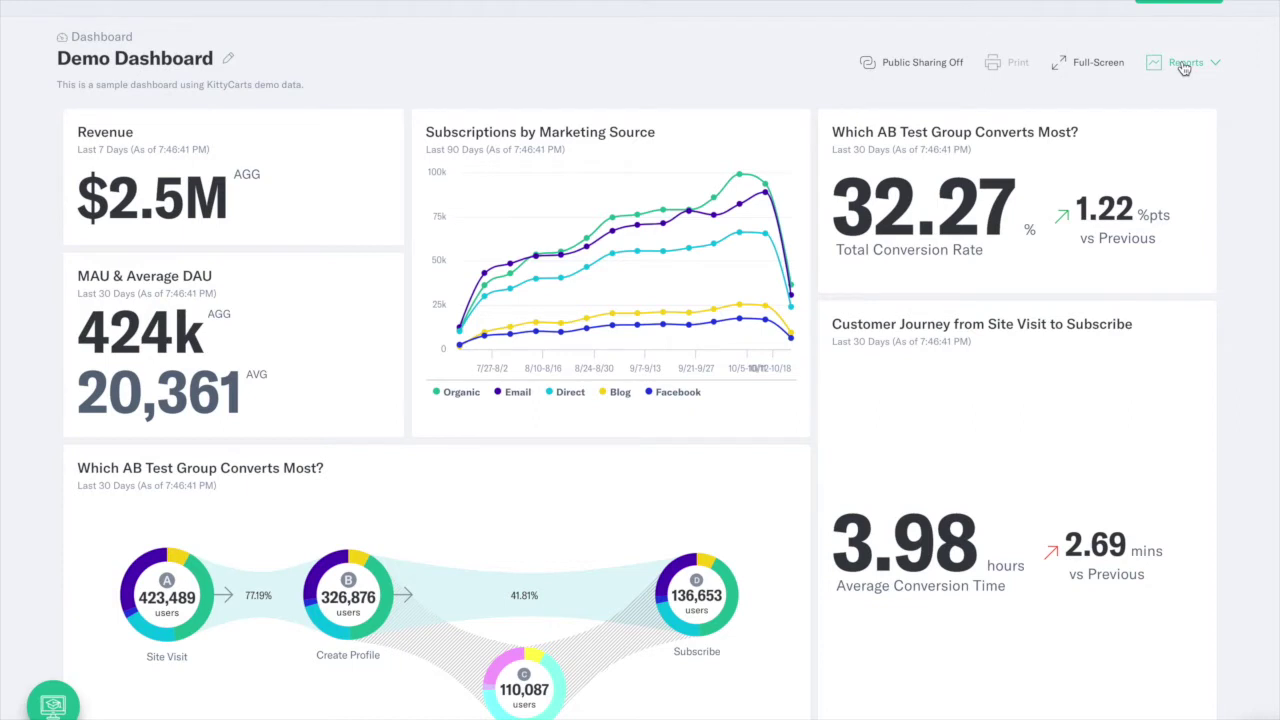
pyautogui.click(1184, 65)
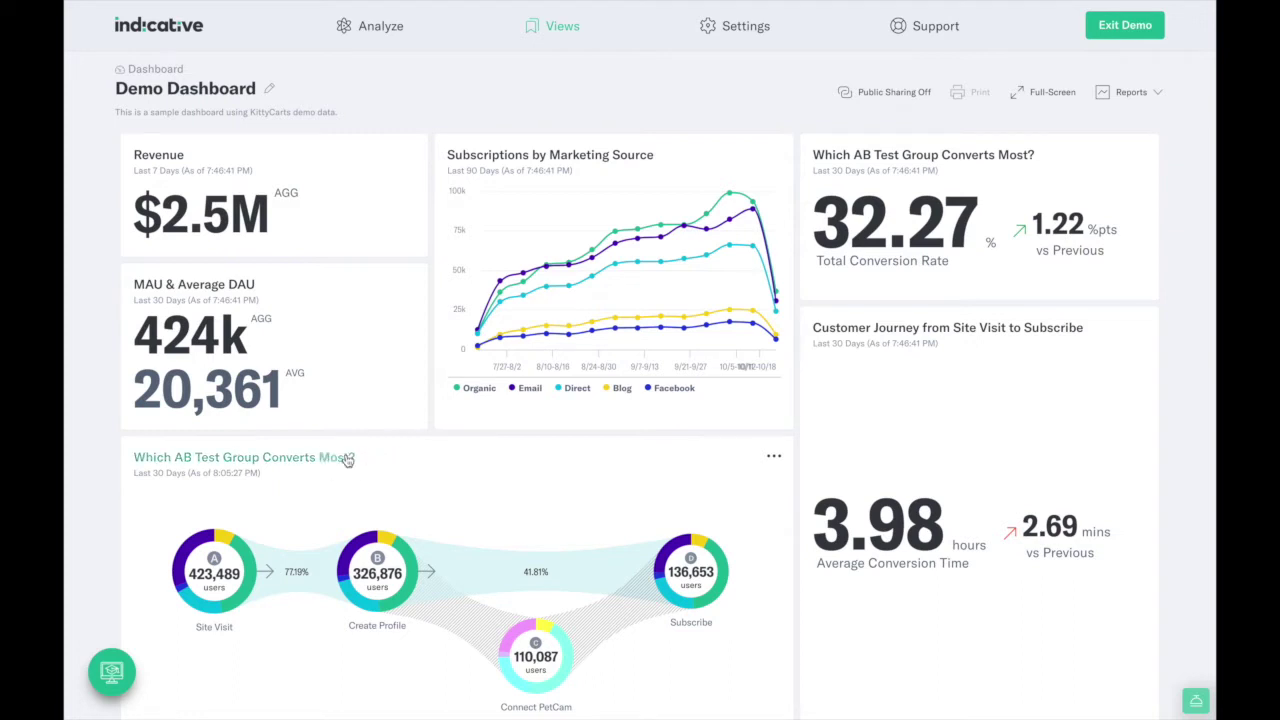
# Step: Open the AB test group funnel and explore the Connect PetCam path and Android users
pyautogui.click(346, 457)
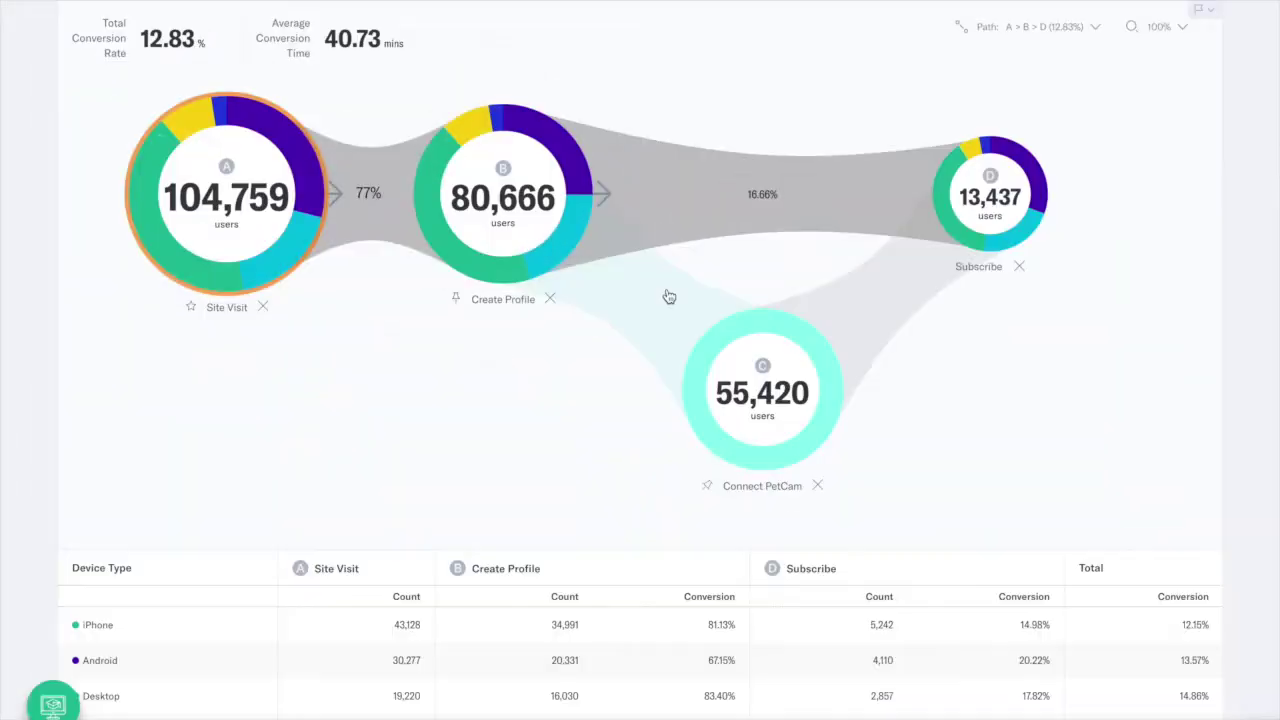
pyautogui.click(669, 297)
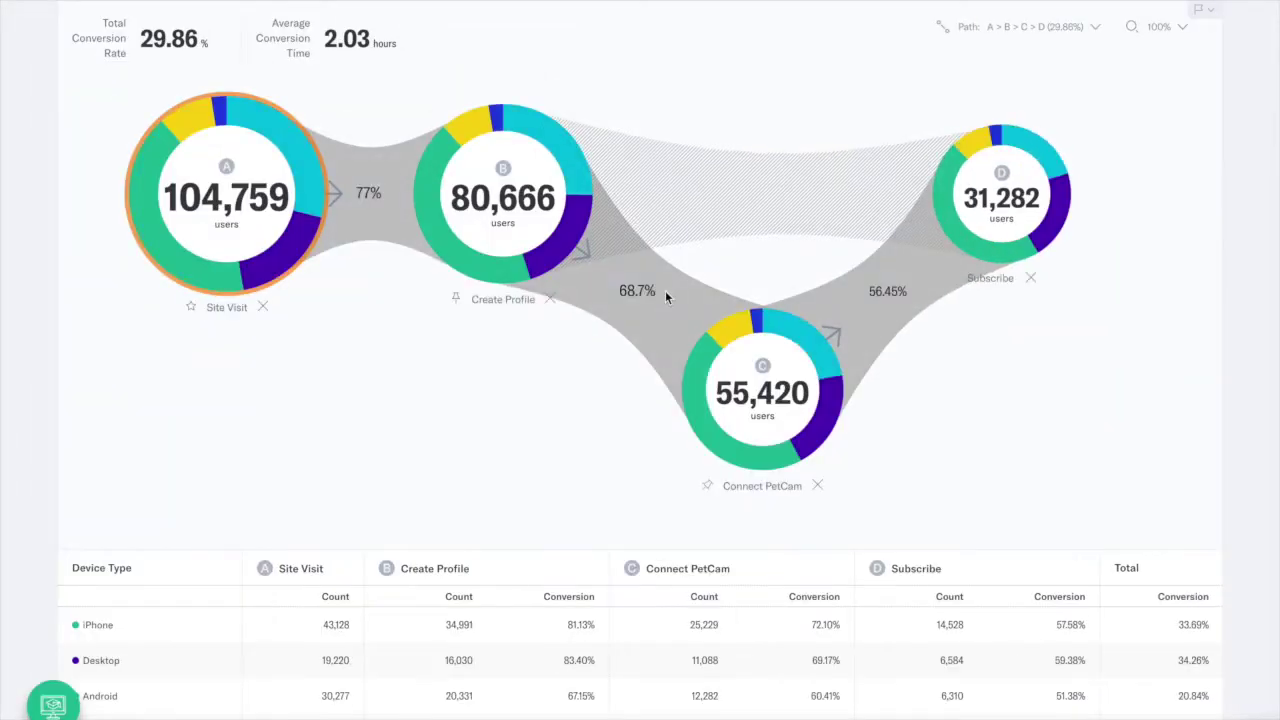
pyautogui.click(577, 177)
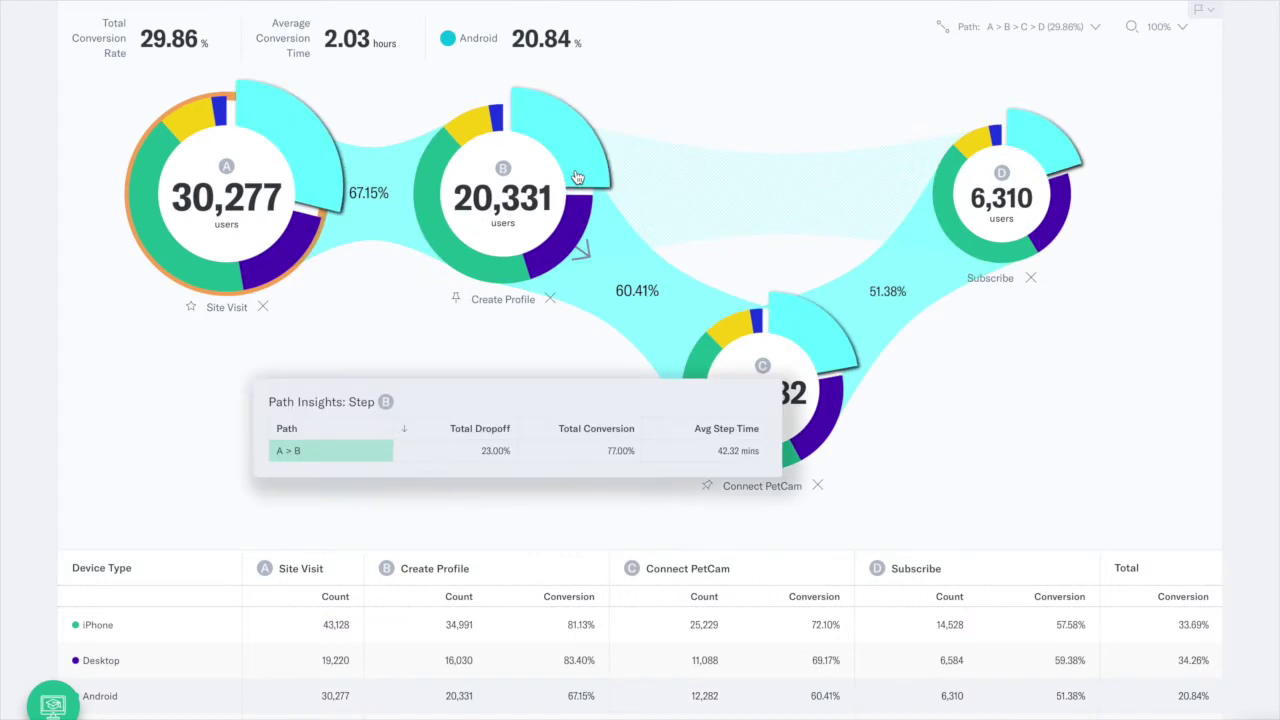
pyautogui.click(690, 203)
# Step: Check Desktop users, then select the path A > B > D skipping Connect PetCam
pyautogui.click(690, 203)
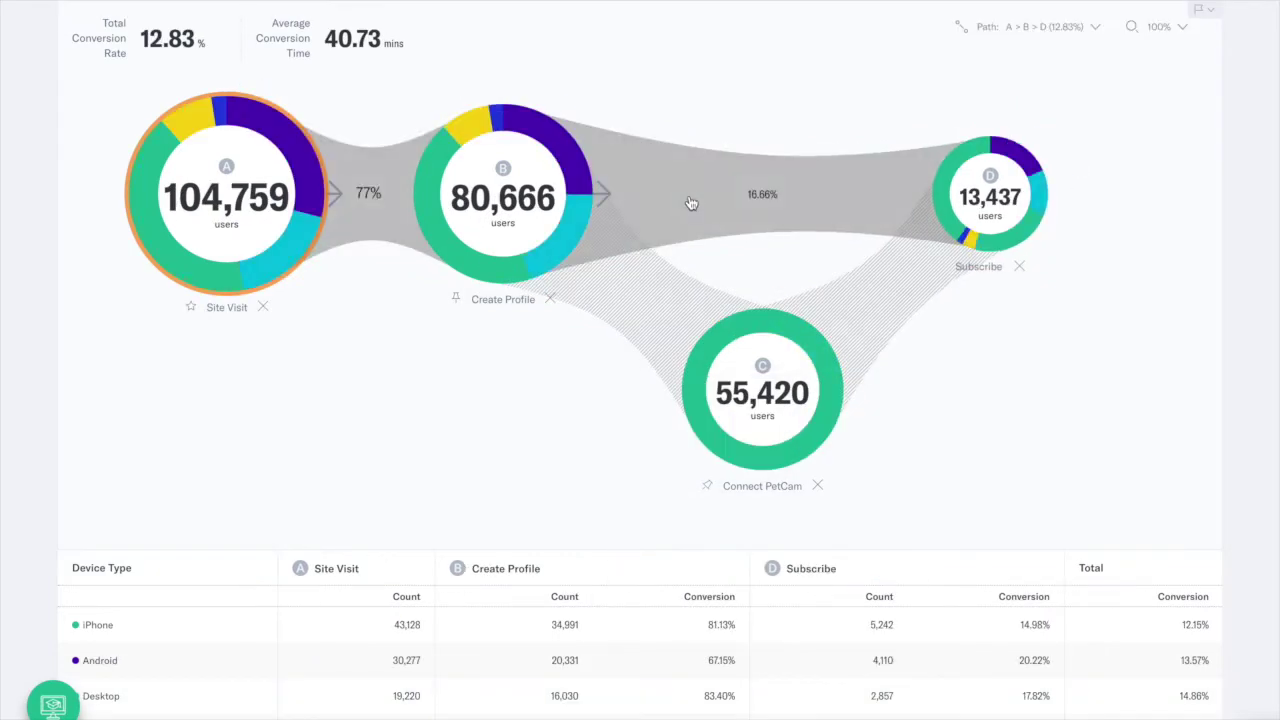
pyautogui.click(1025, 237)
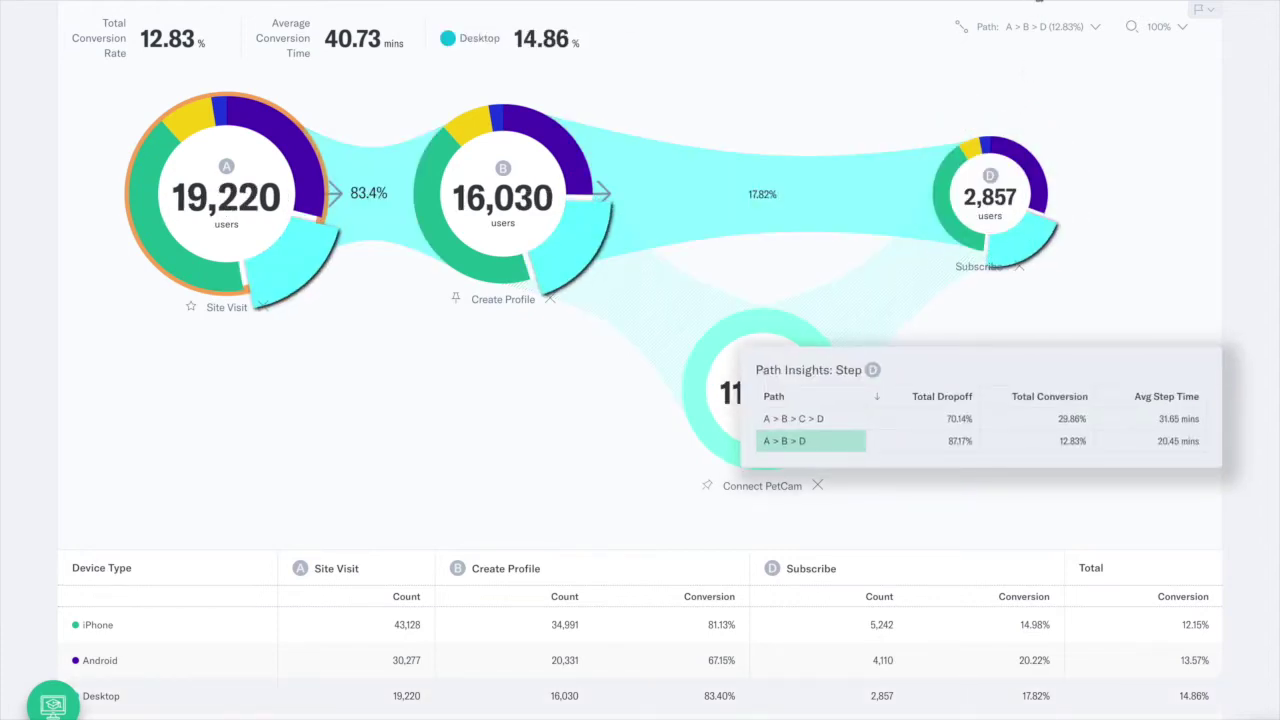
pyautogui.click(1034, 26)
pyautogui.click(1040, 55)
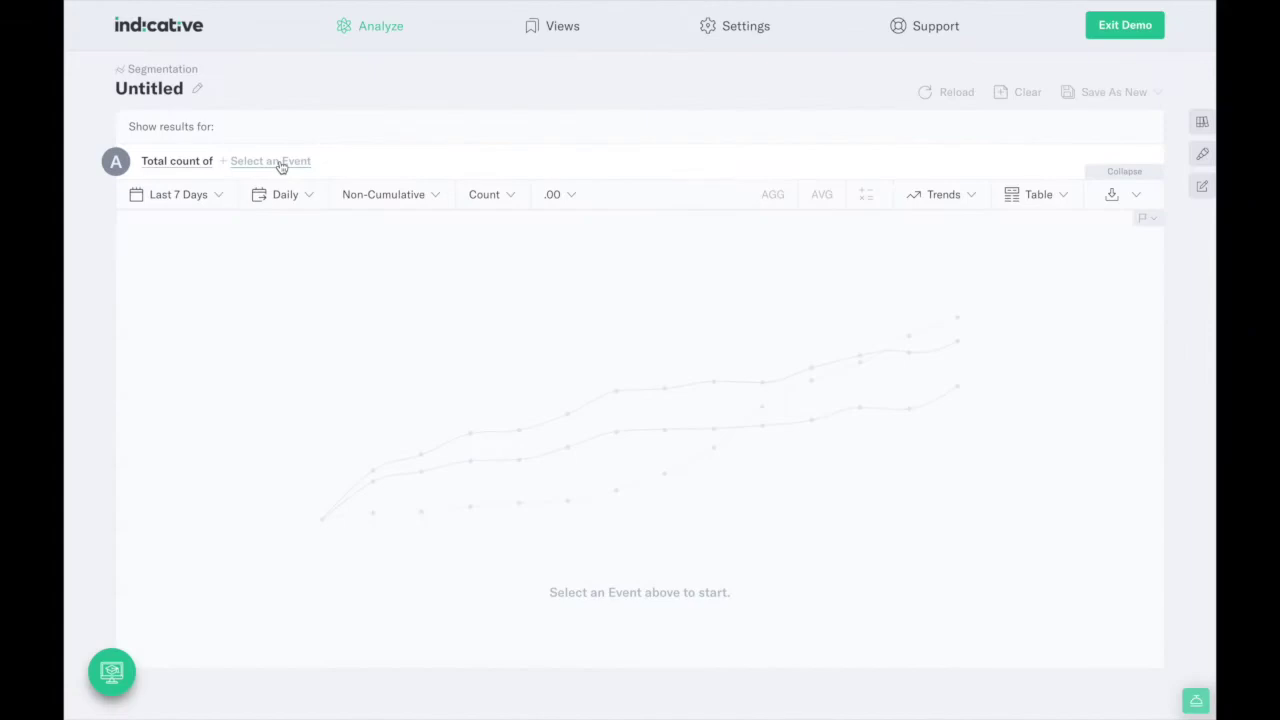
# Step: Count the Subscribe event broken down by Marketing Channel
pyautogui.click(281, 164)
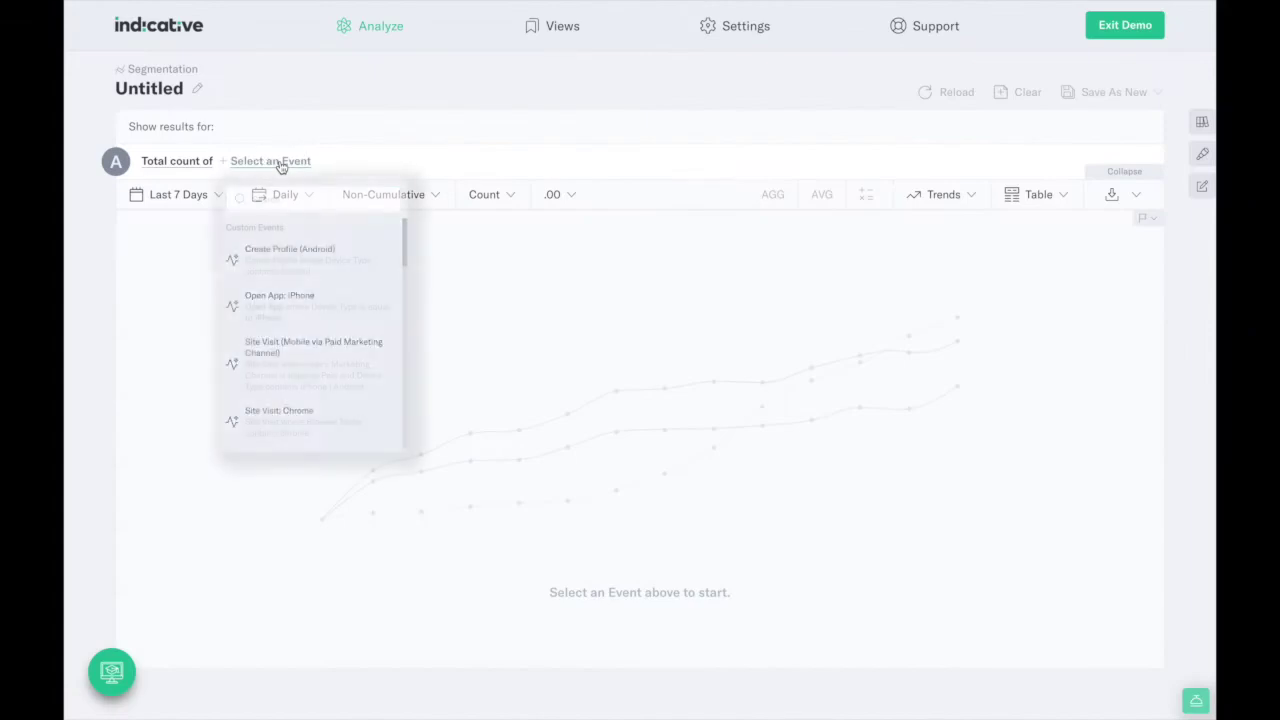
pyautogui.write('sub')
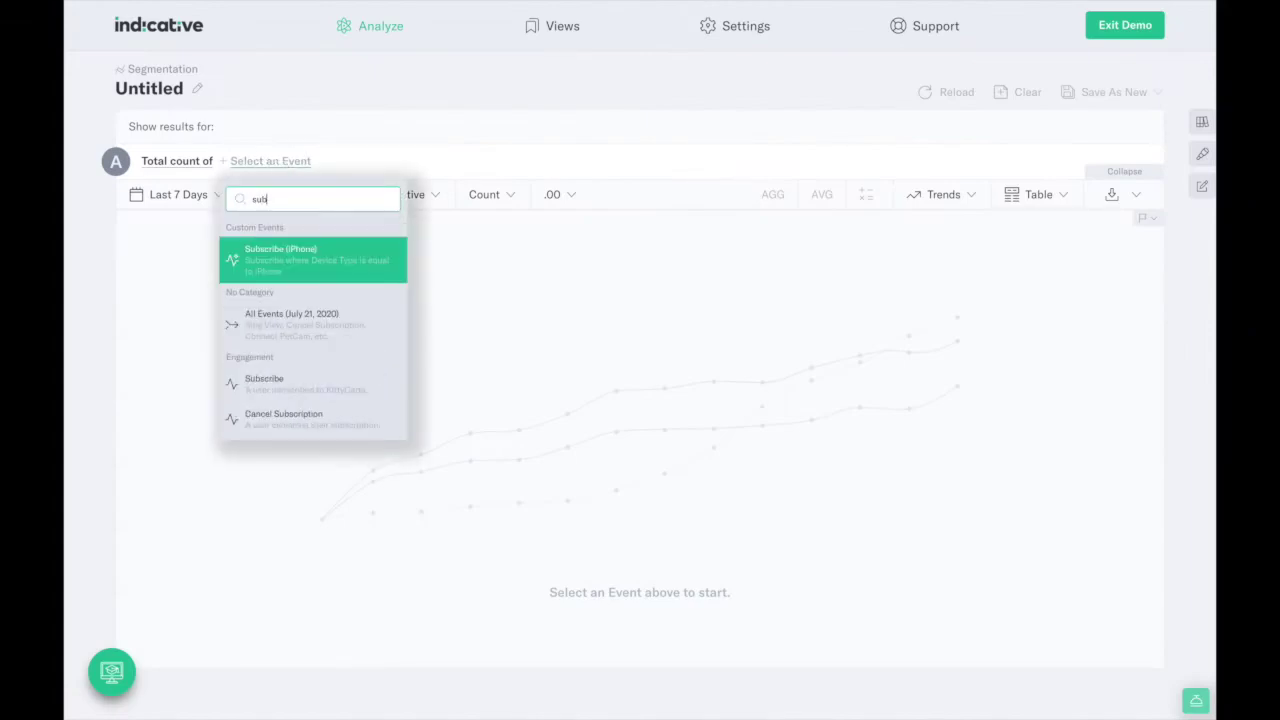
pyautogui.click(281, 378)
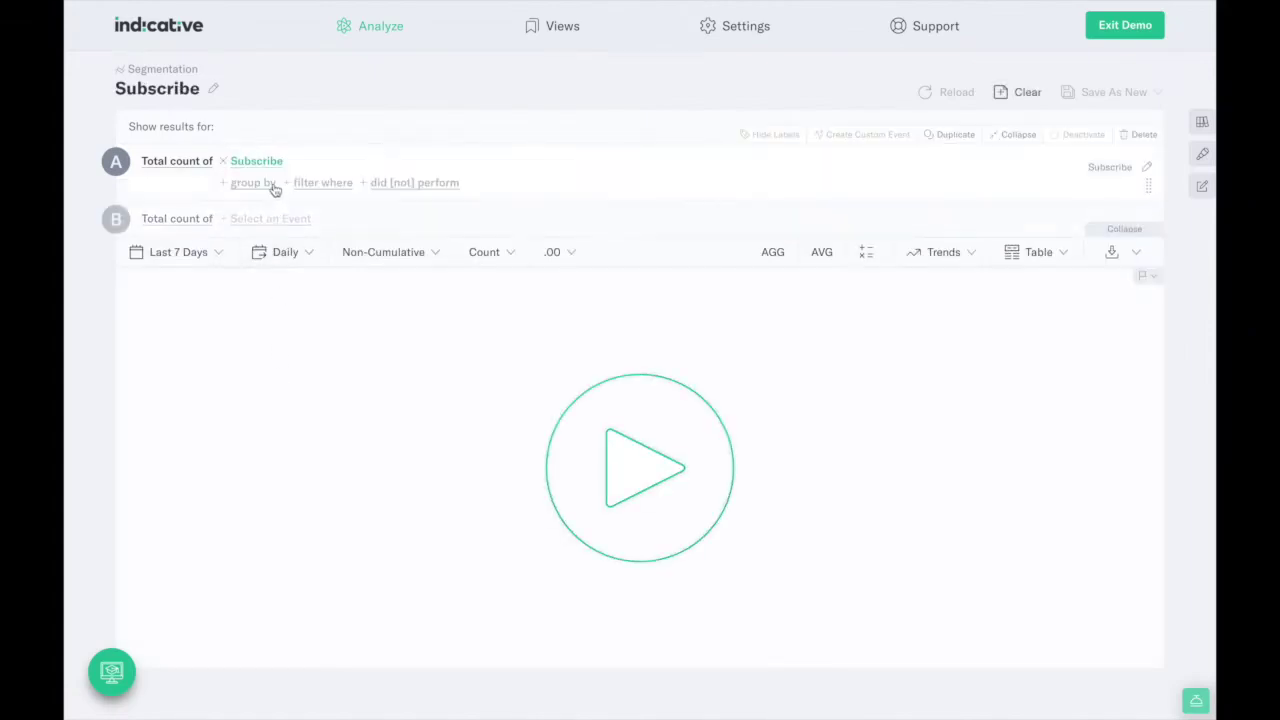
pyautogui.click(253, 183)
pyautogui.write('marketing')
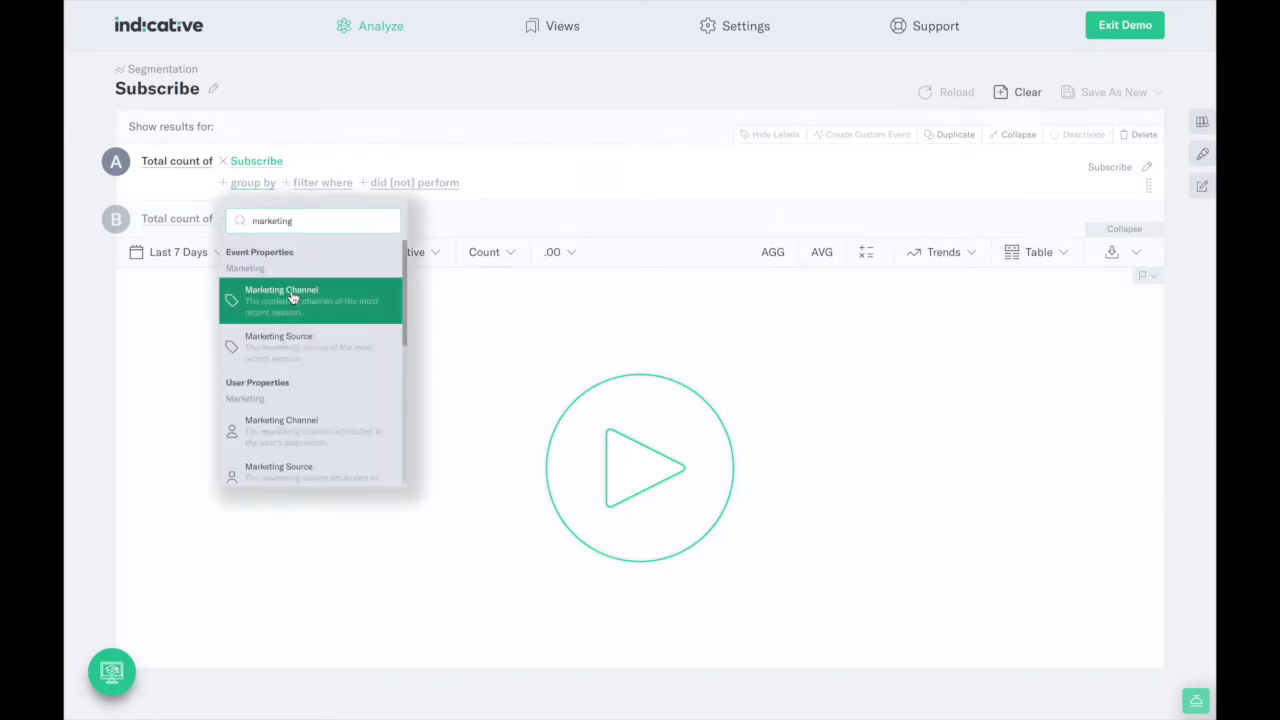
pyautogui.click(289, 291)
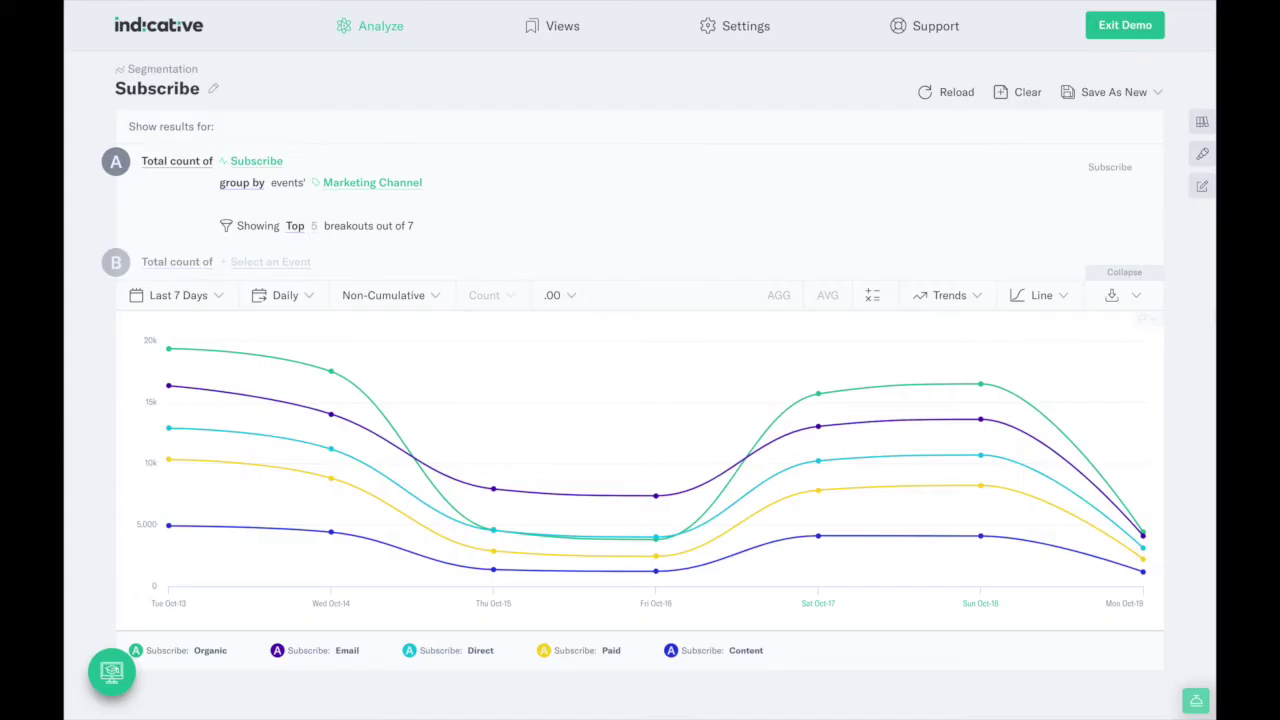
# Step: Filter by the Direct line's Oct 17 breakout and rerun the query
pyautogui.moveTo(817, 396)
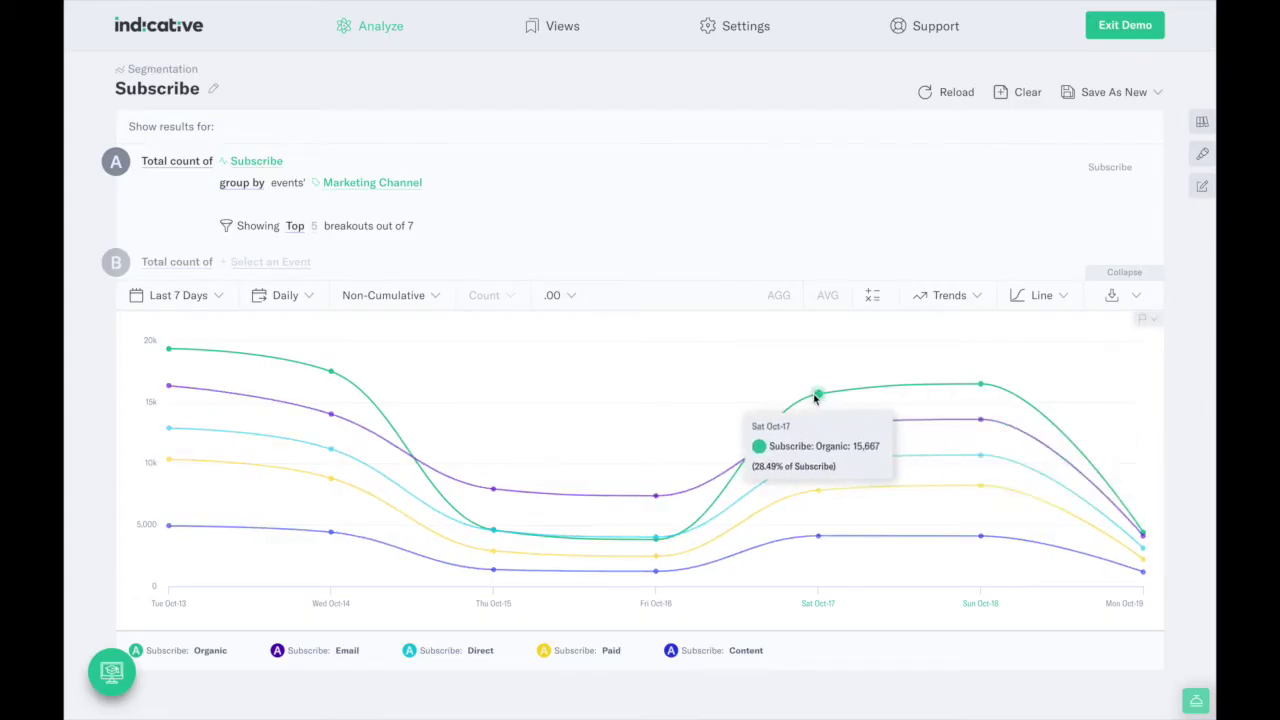
pyautogui.moveTo(817, 427)
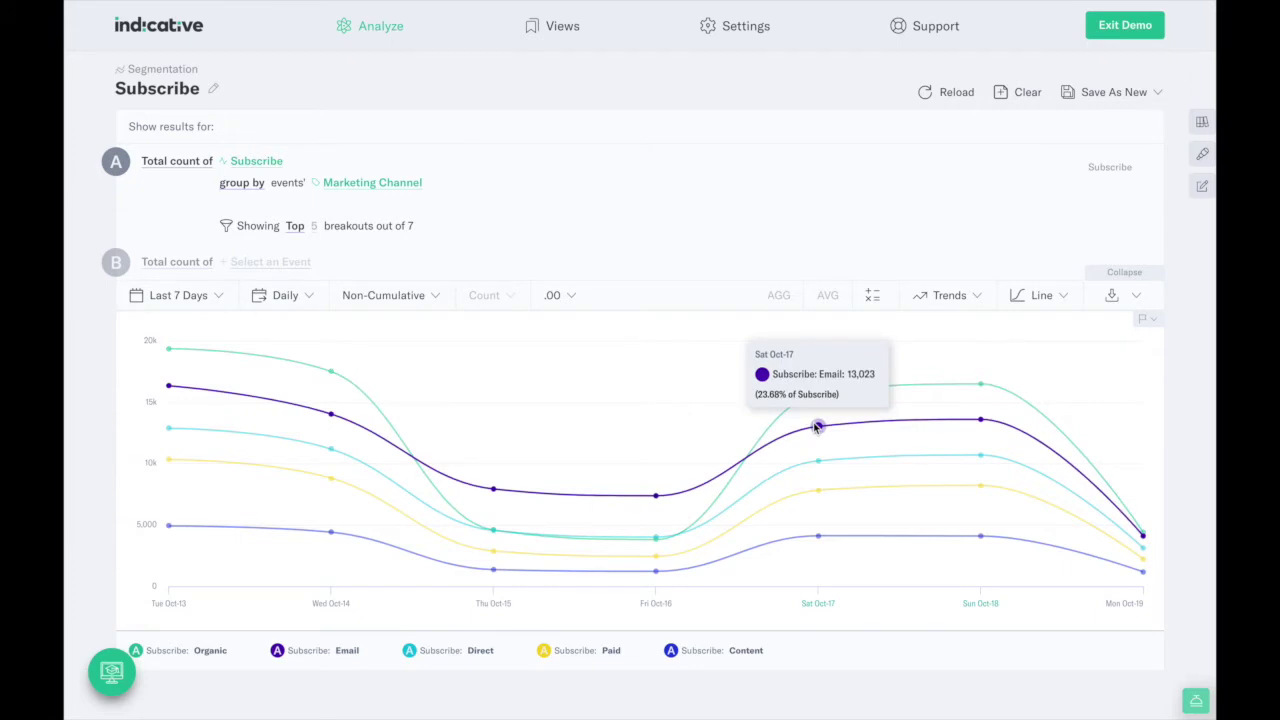
pyautogui.moveTo(818, 465)
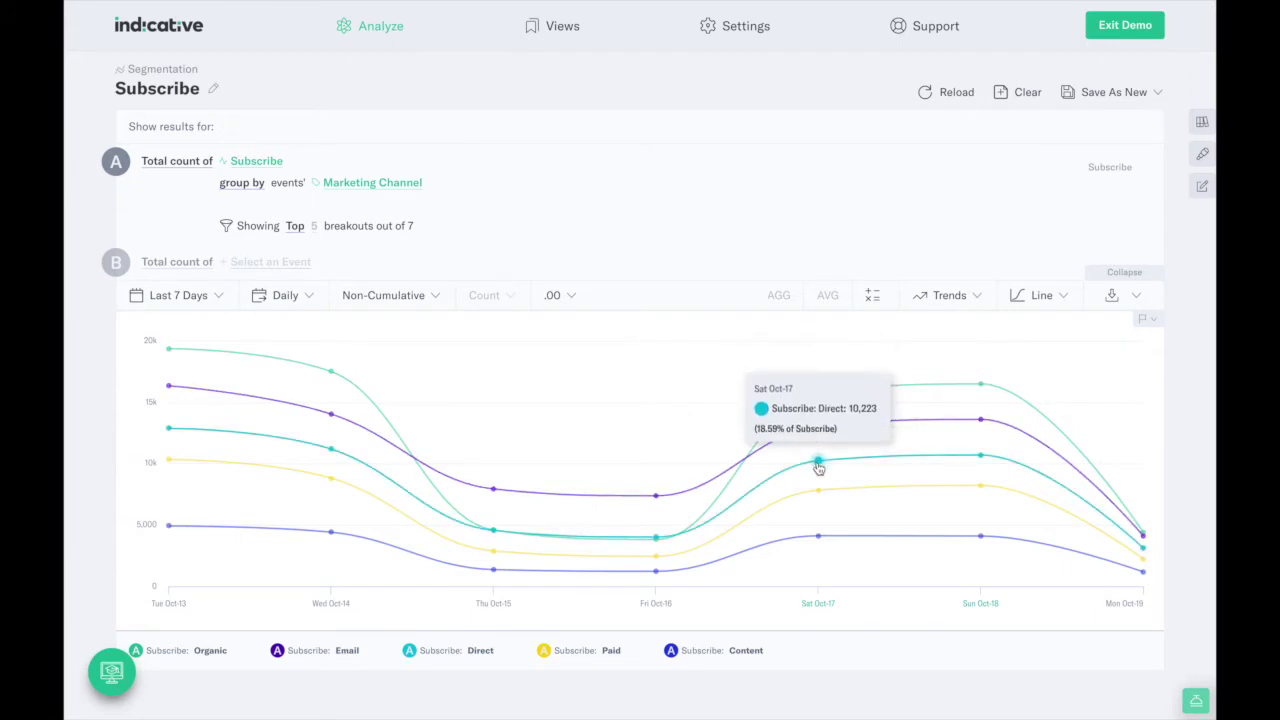
pyautogui.click(818, 463)
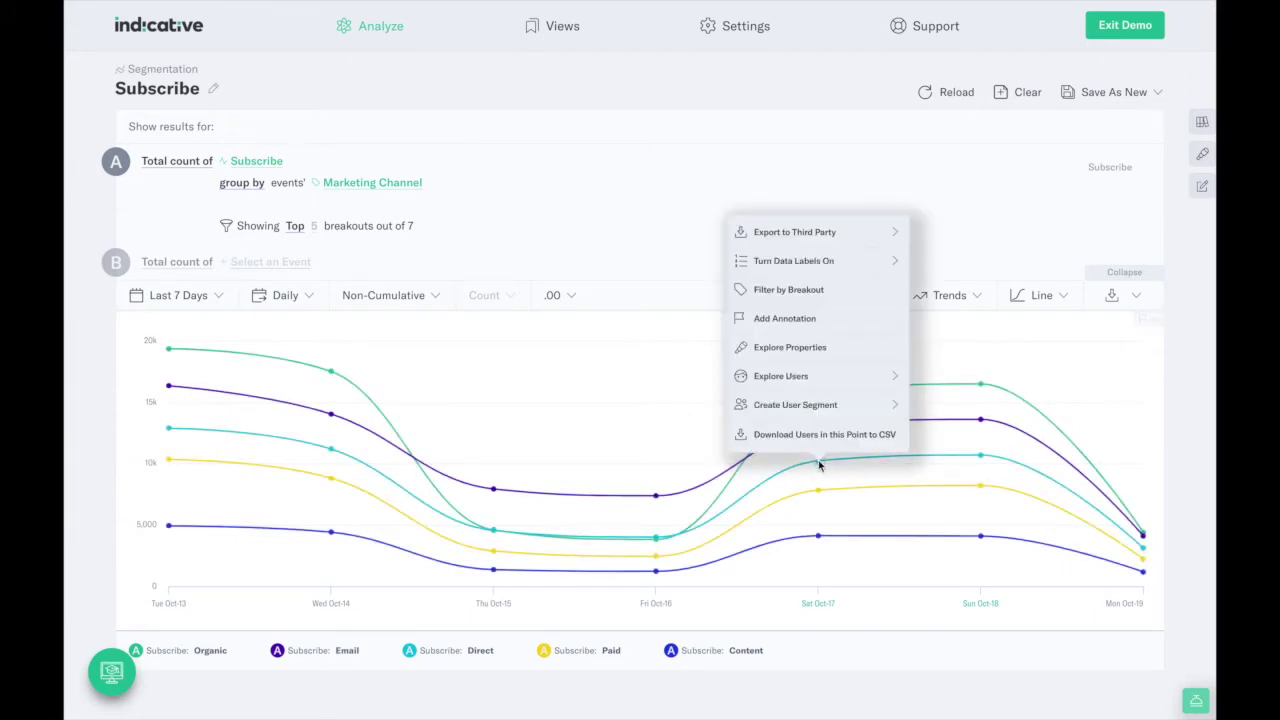
pyautogui.click(814, 293)
pyautogui.click(648, 450)
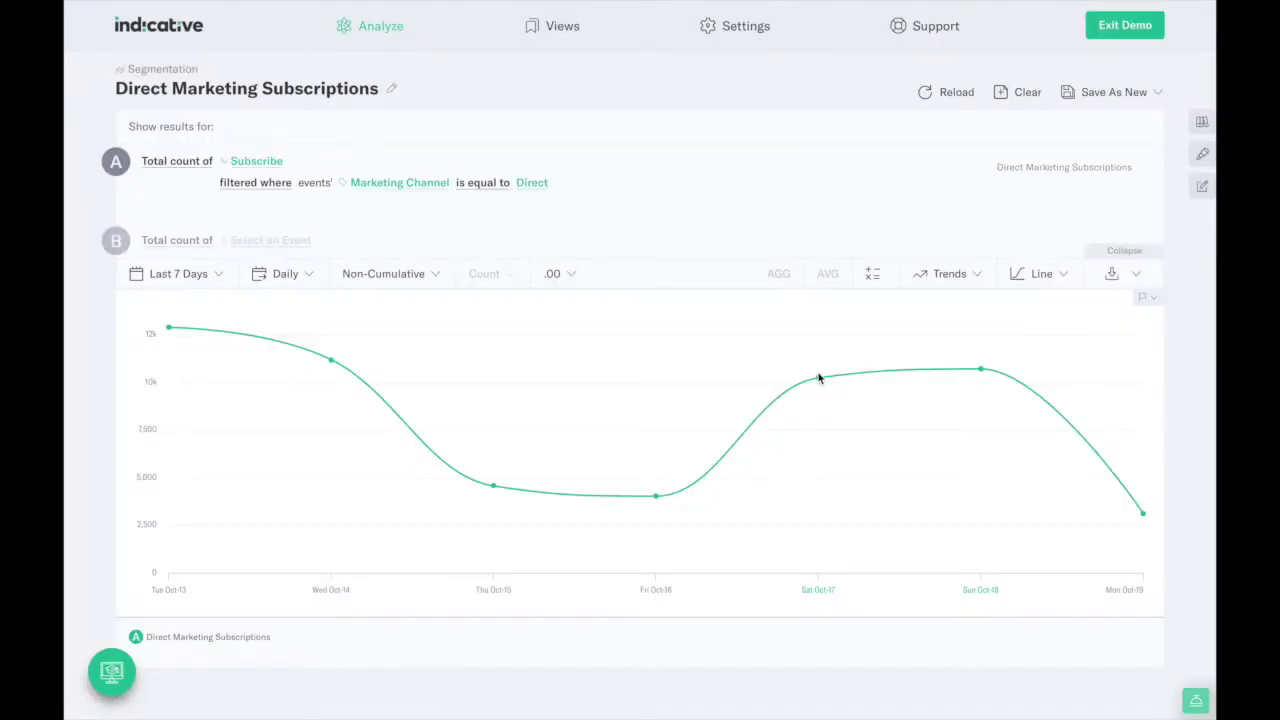
pyautogui.moveTo(819, 386)
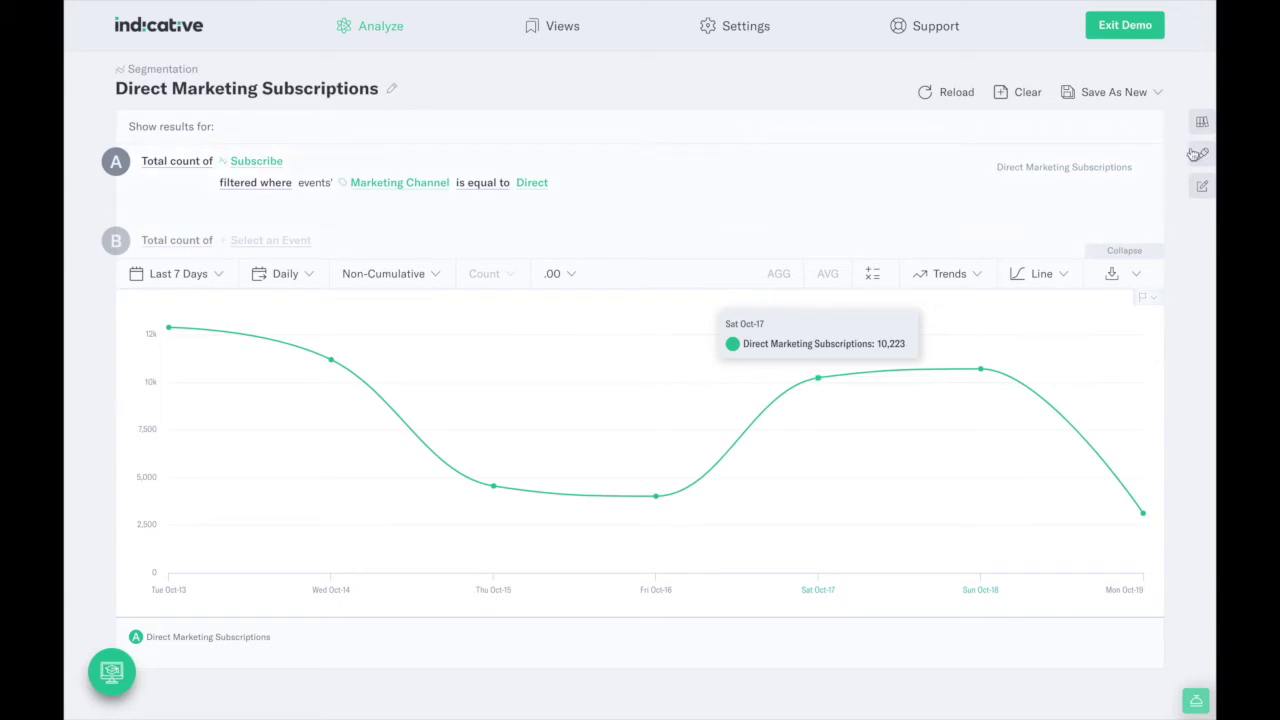
# Step: Browse the Data Dictionary's event properties, user properties and saved segments, then close it
pyautogui.click(1202, 122)
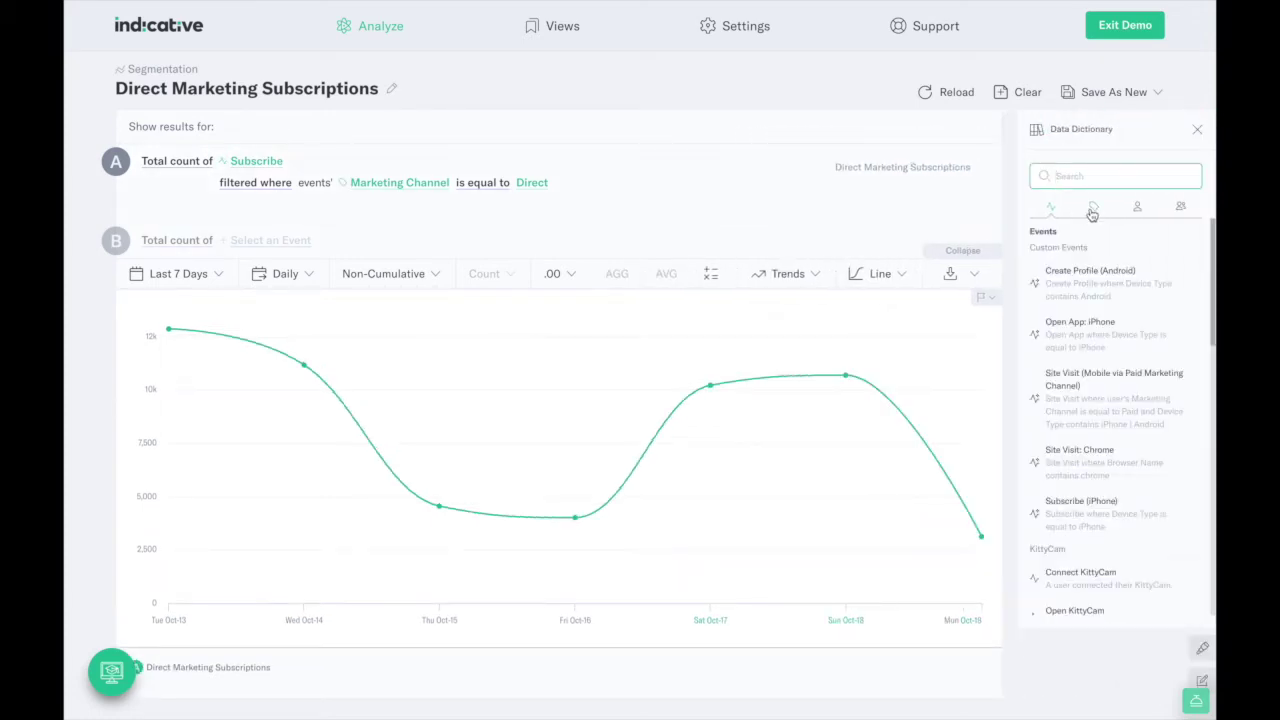
pyautogui.click(1092, 210)
pyautogui.click(1139, 210)
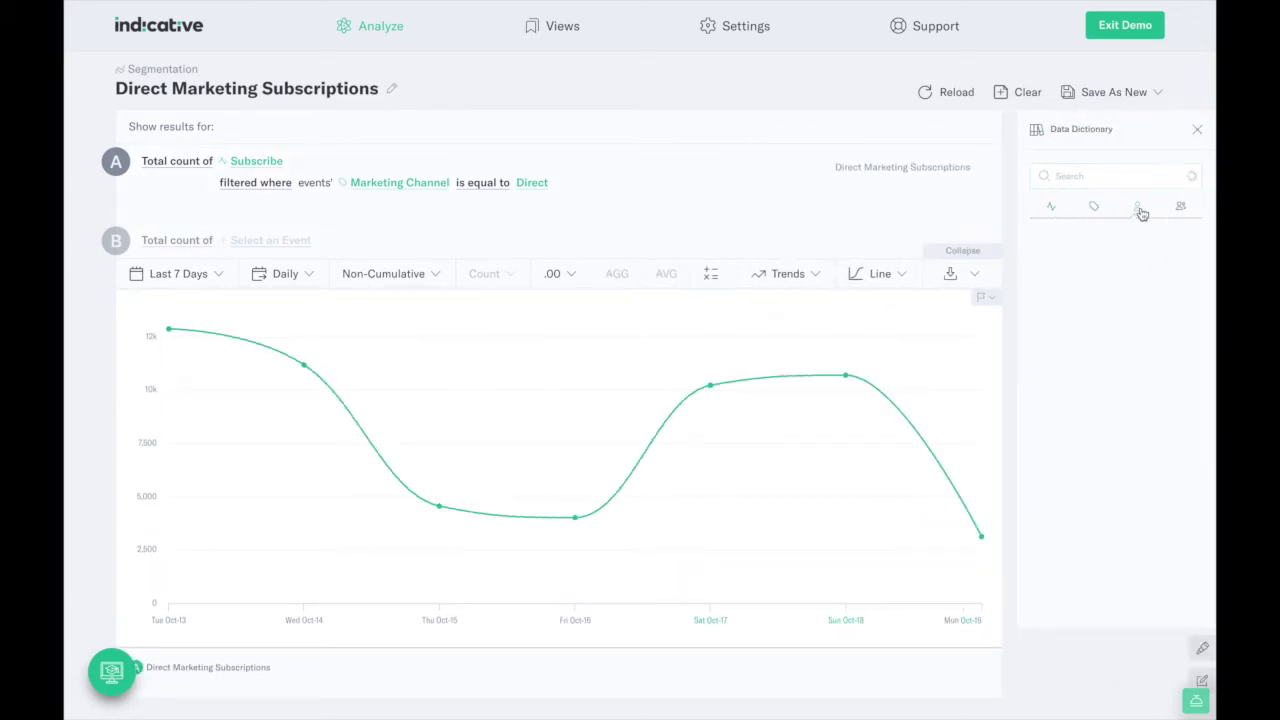
pyautogui.click(1177, 209)
pyautogui.click(1197, 129)
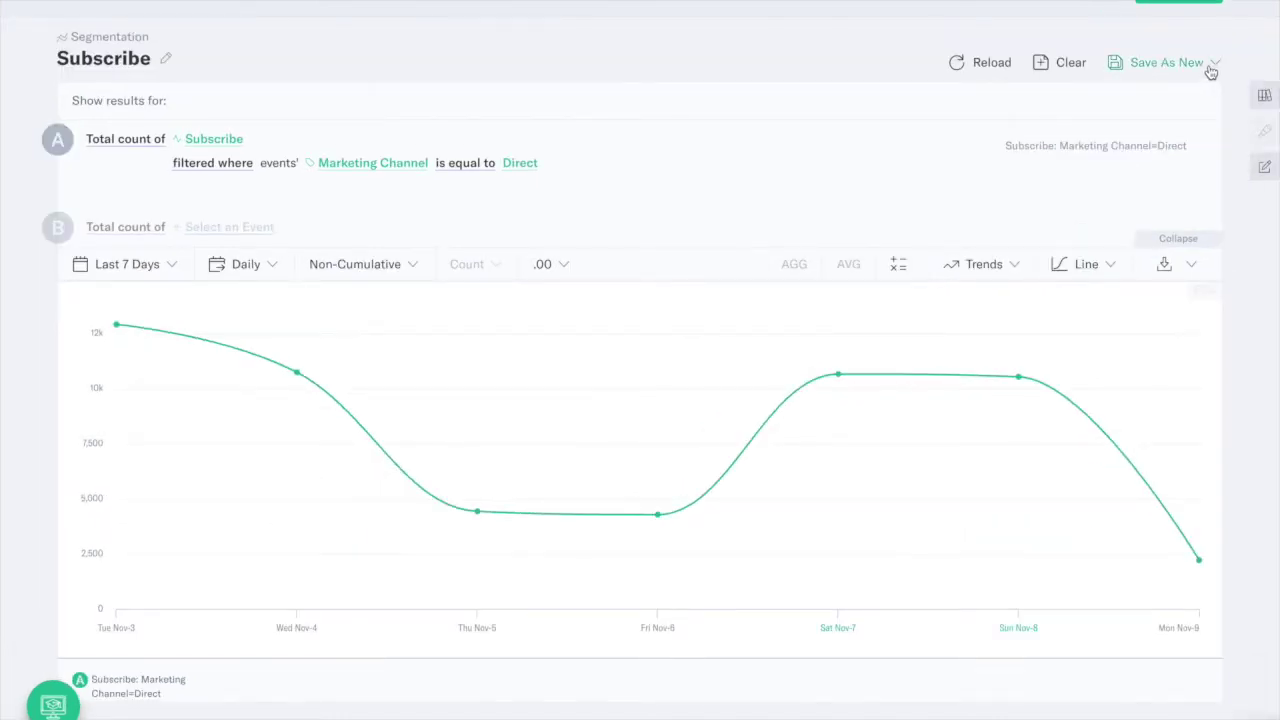
# Step: Save the report as a new bookmark in the Public folder
pyautogui.click(1211, 66)
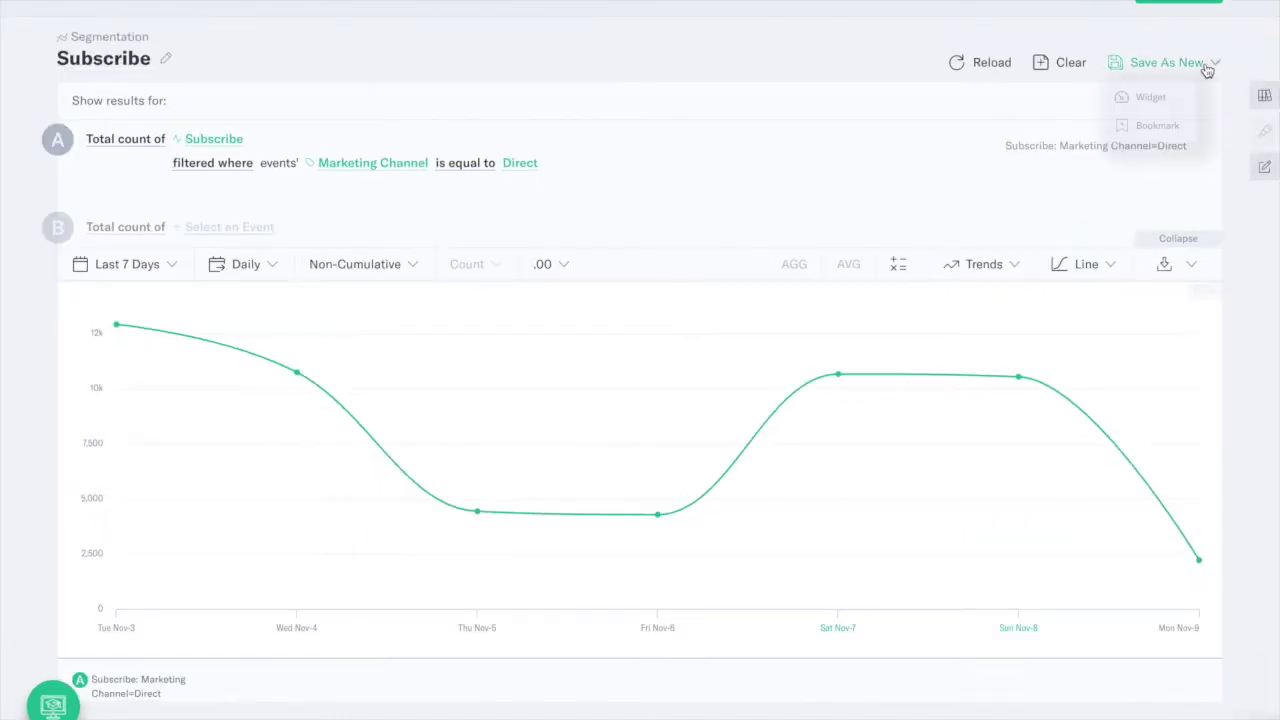
pyautogui.click(1165, 125)
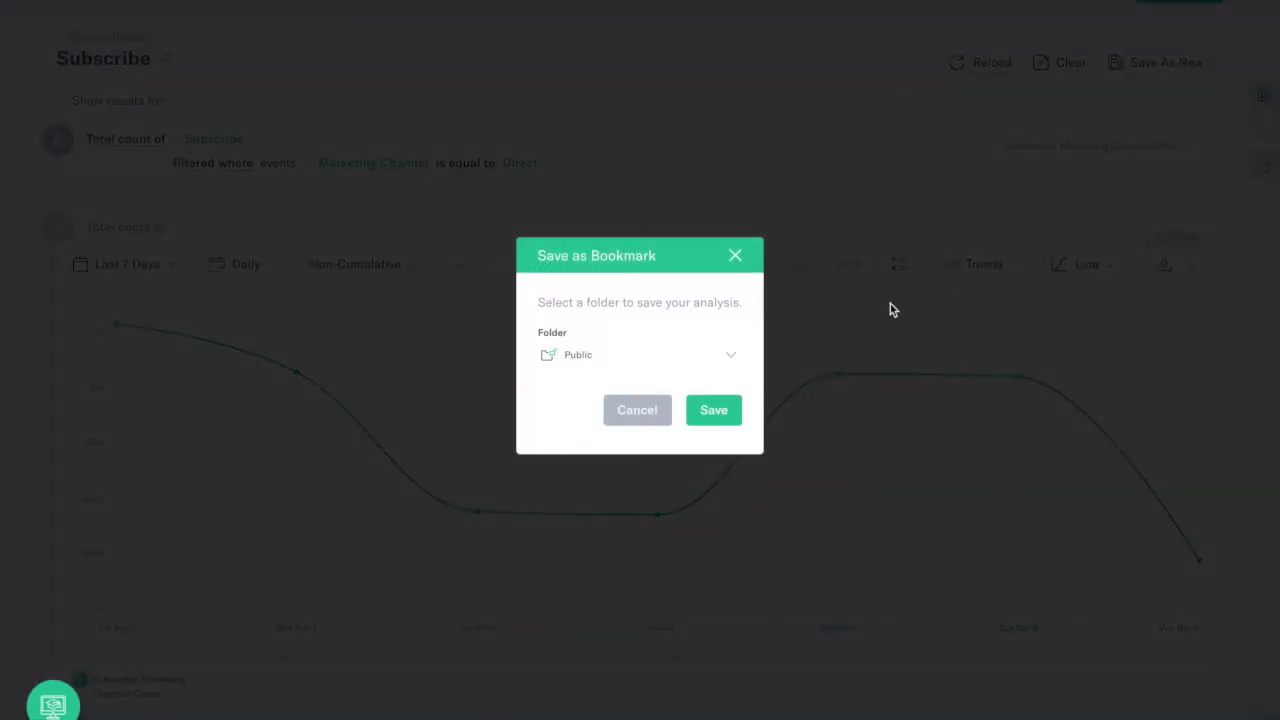
pyautogui.click(714, 410)
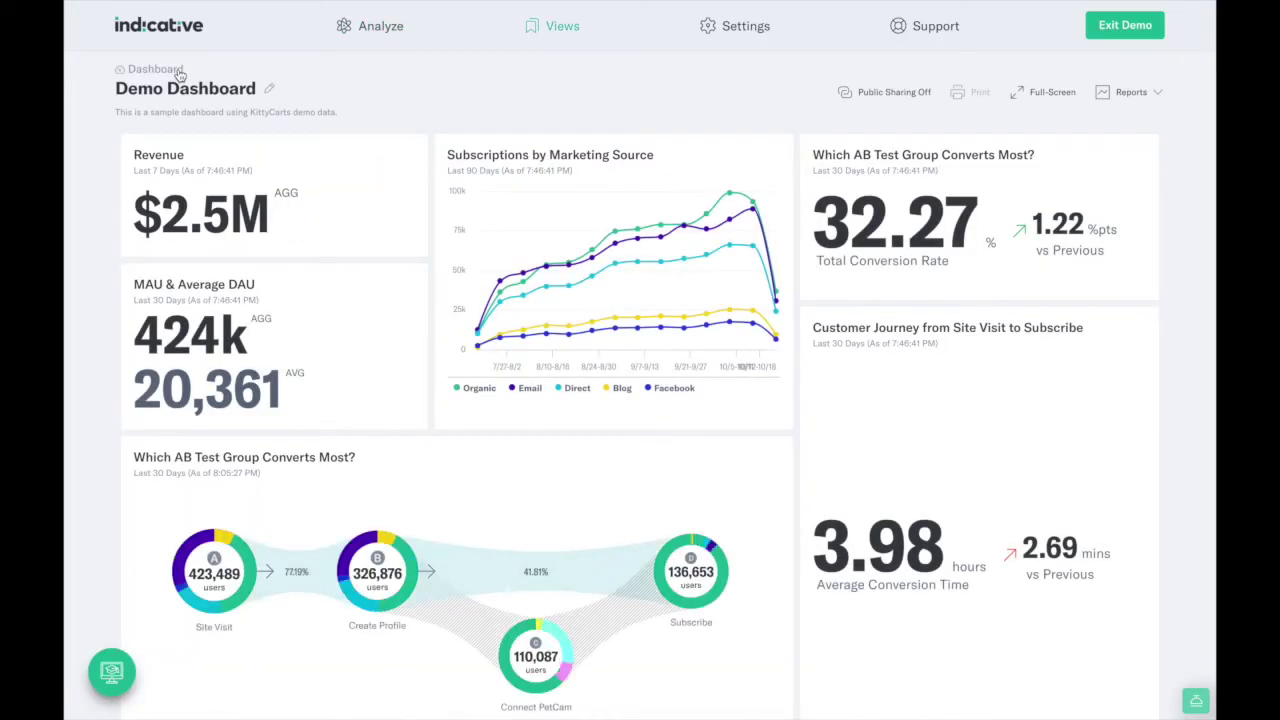
# Step: Scroll to the Repeat Purchases cohort and sort its device rows by Day 0 ascending
pyautogui.scroll(-5, 180, 75)
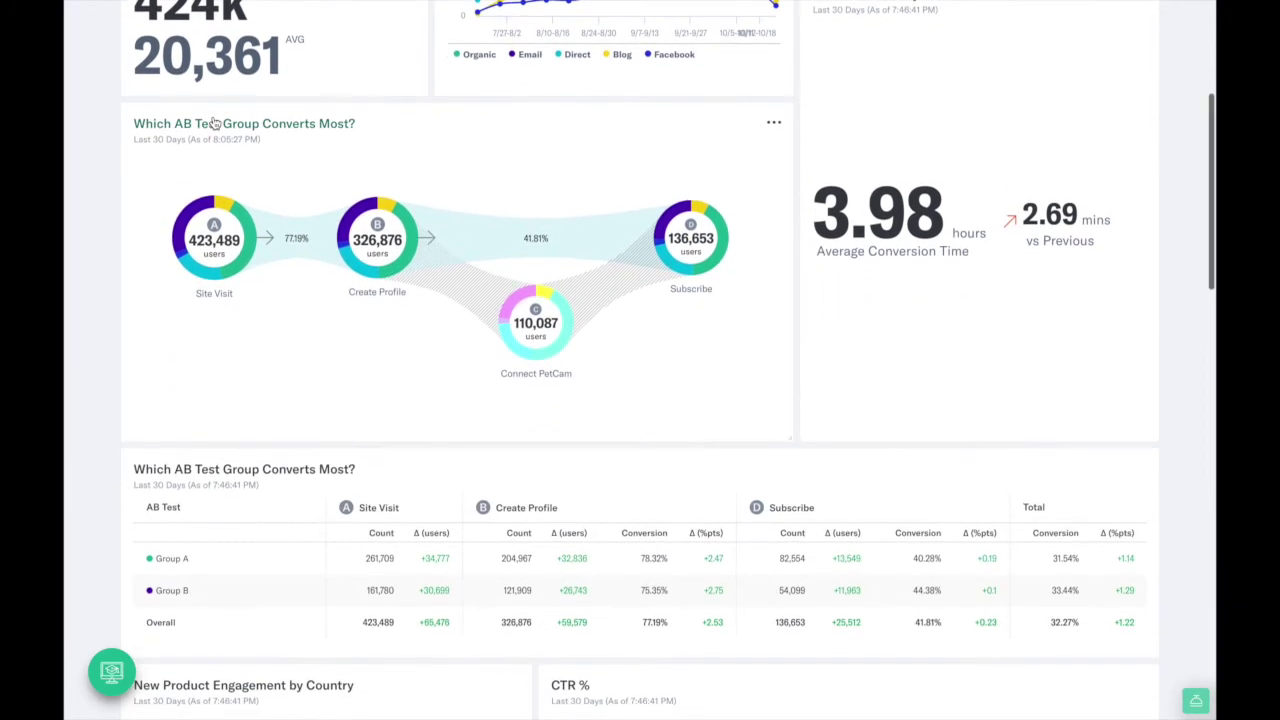
pyautogui.scroll(-10, 213, 122)
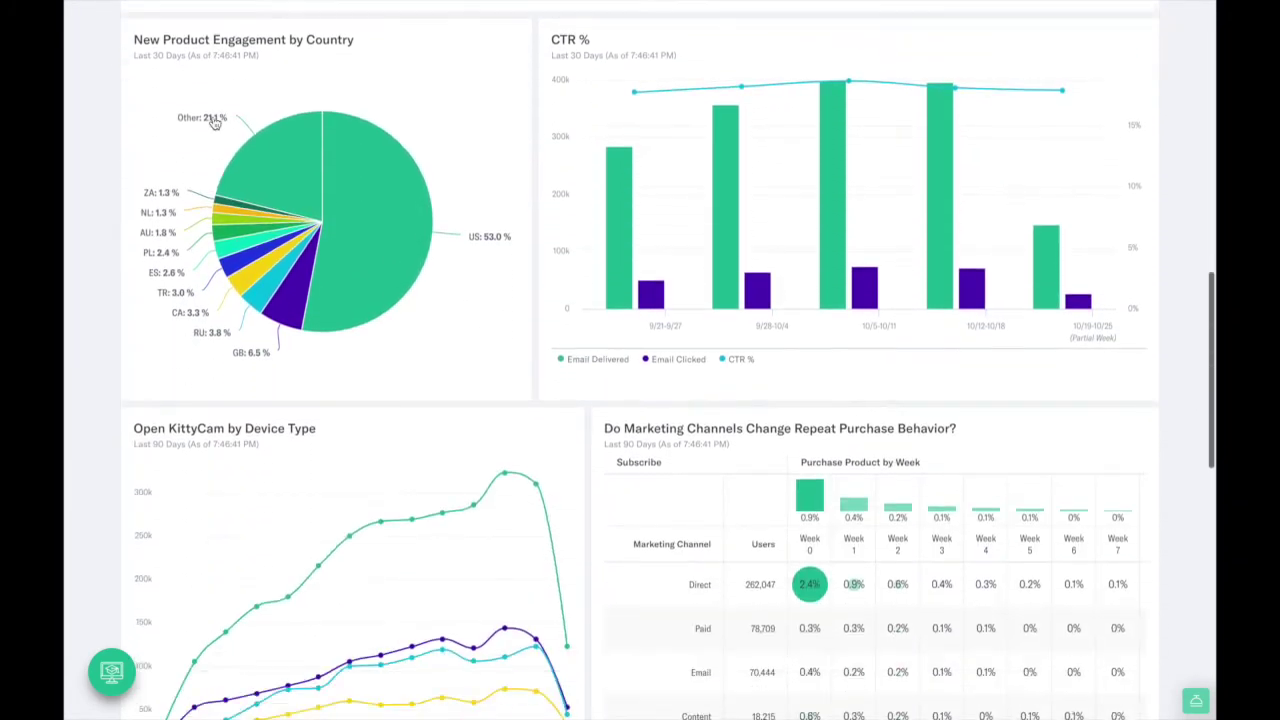
pyautogui.scroll(-7, 213, 122)
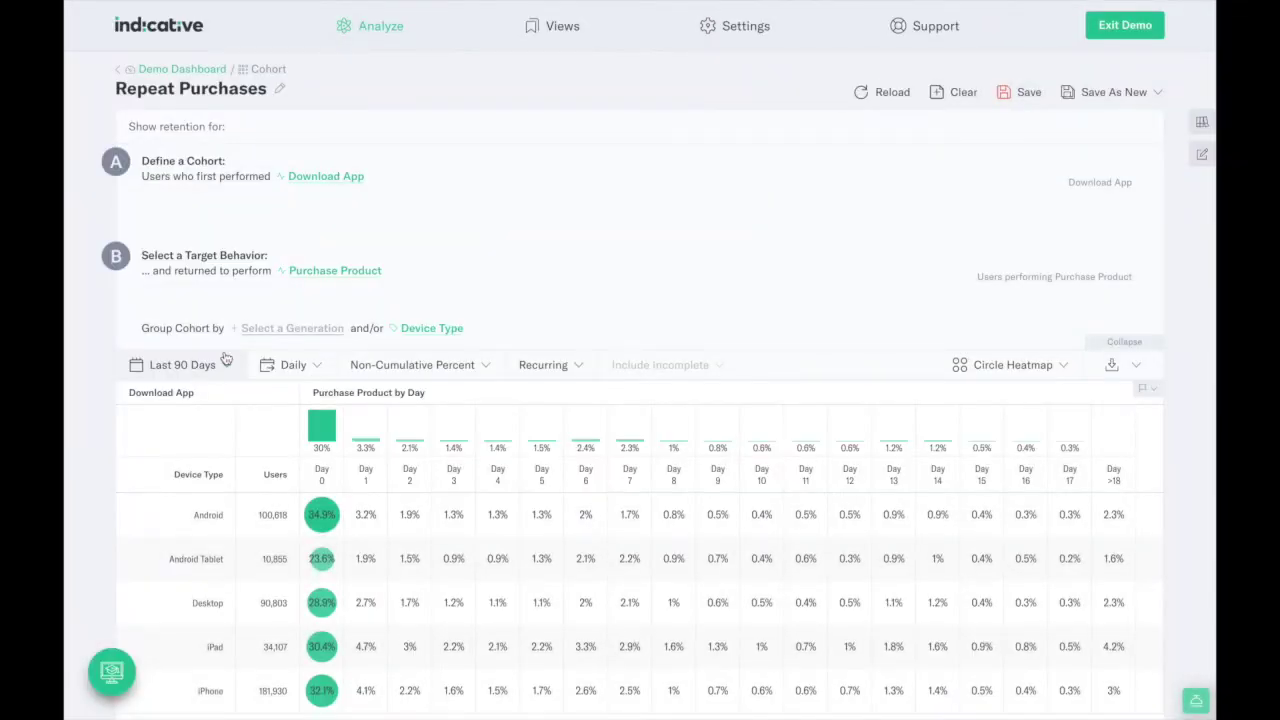
pyautogui.click(320, 482)
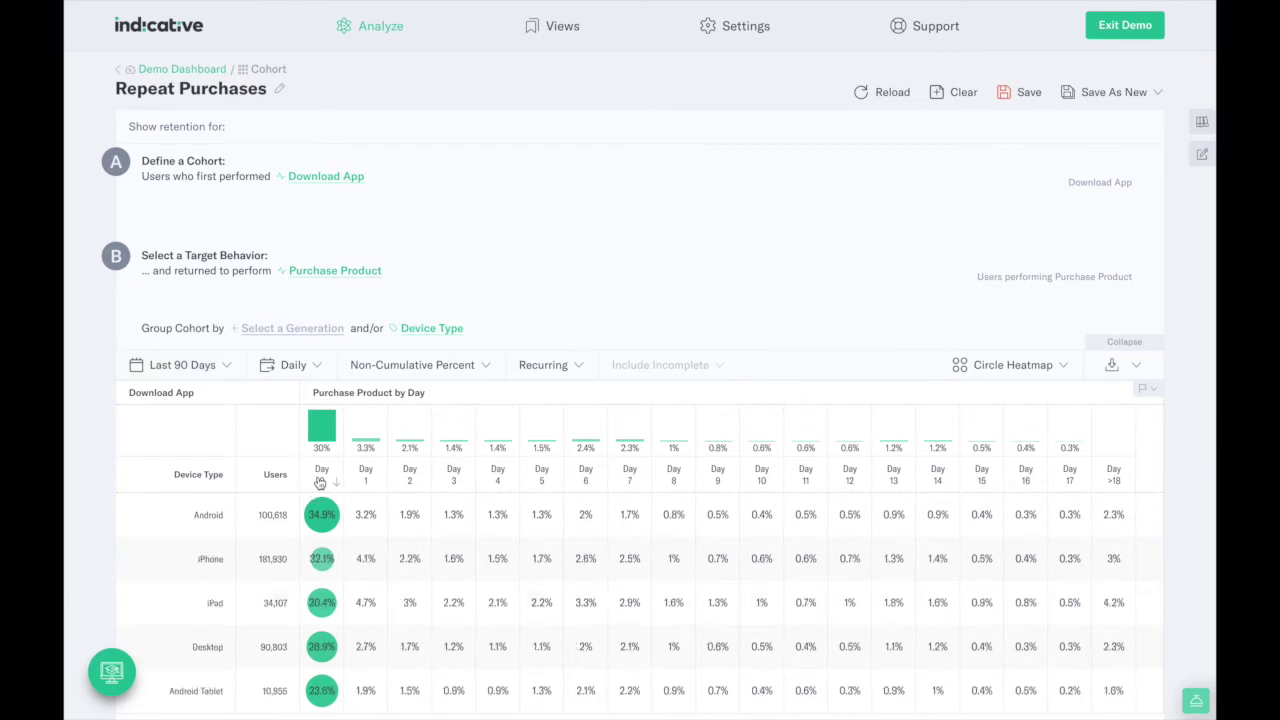
pyautogui.click(320, 482)
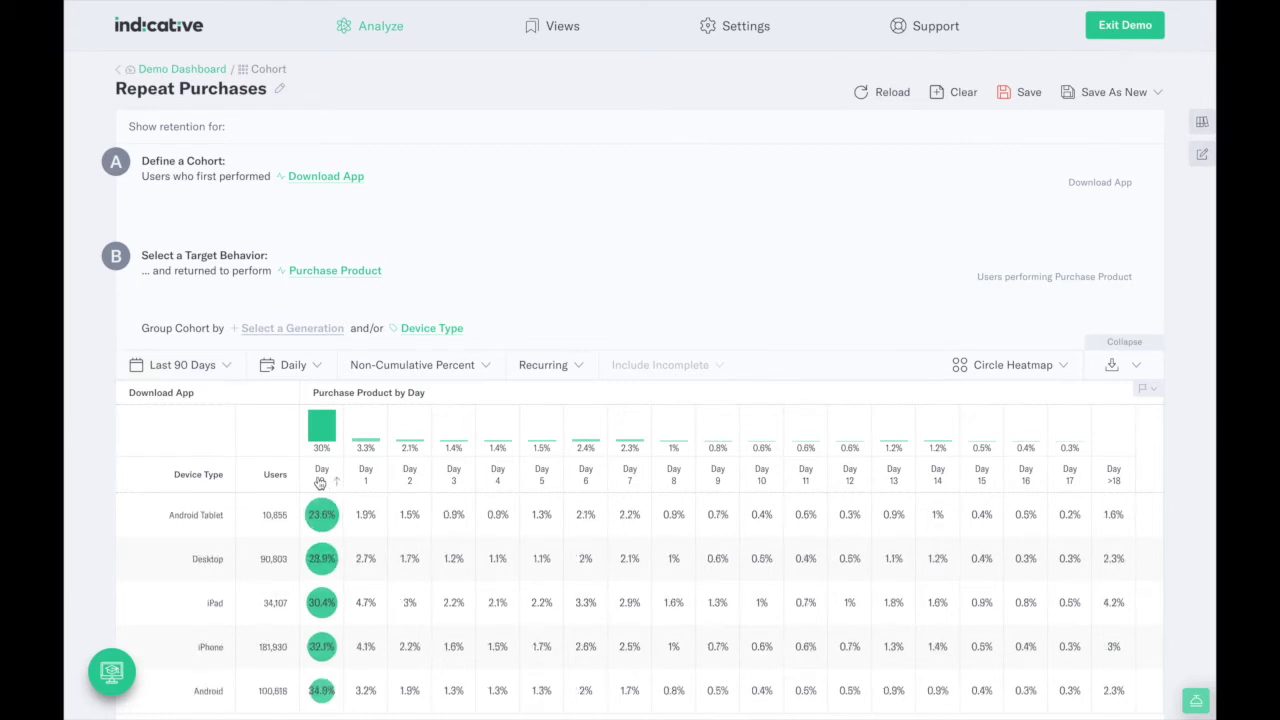
# Step: List iPhone Day 0 purchasers by Kitty Age, then expand a user's 6:03 PM session and Open App event
pyautogui.click(320, 645)
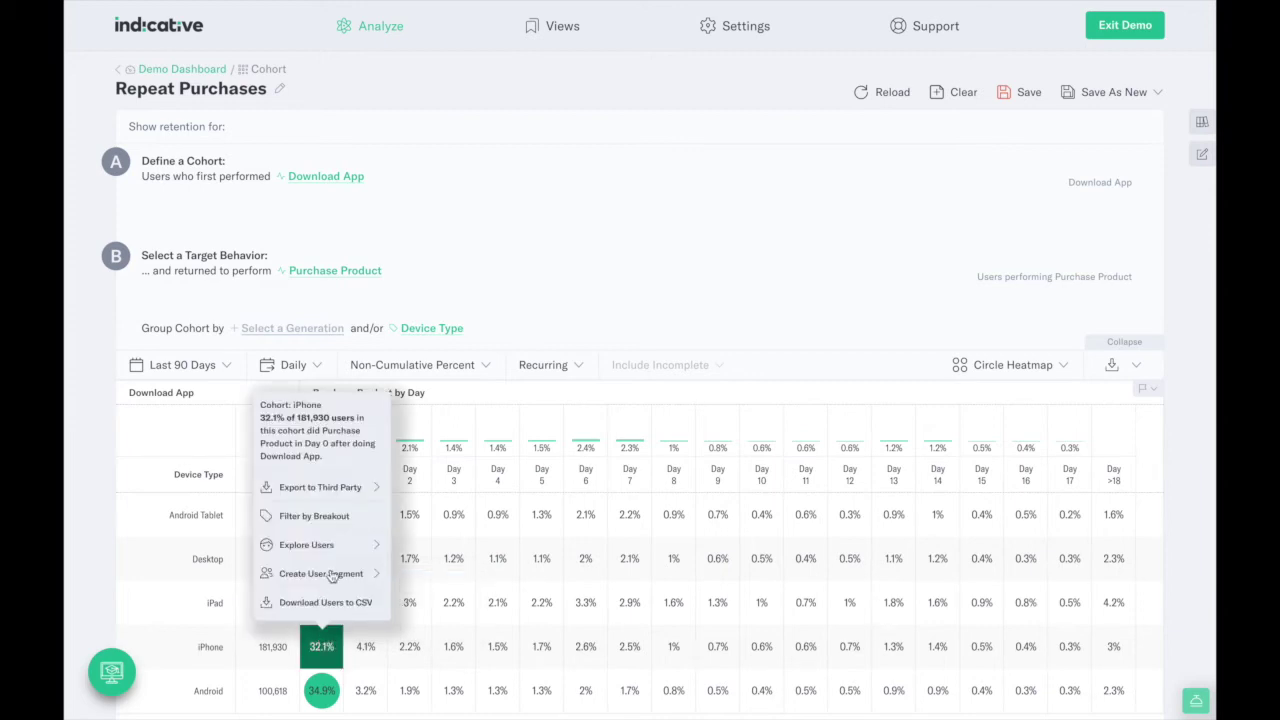
pyautogui.moveTo(340, 548)
pyautogui.click(419, 547)
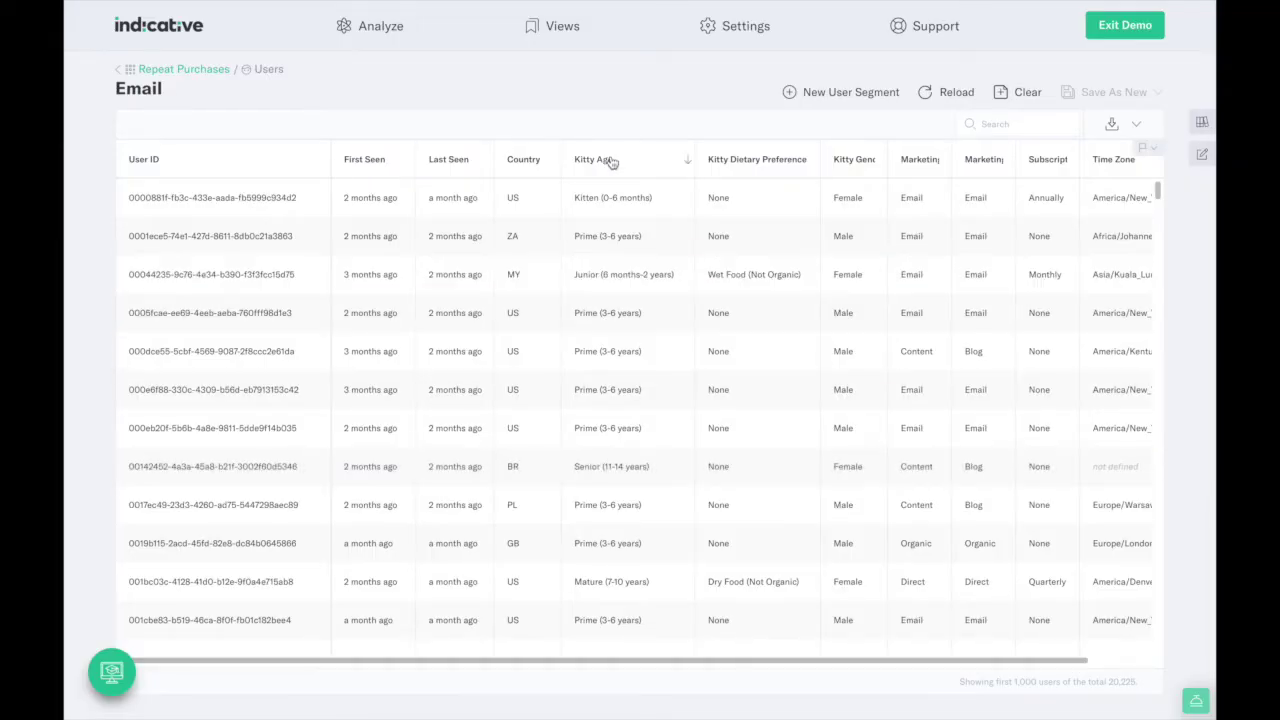
pyautogui.click(618, 162)
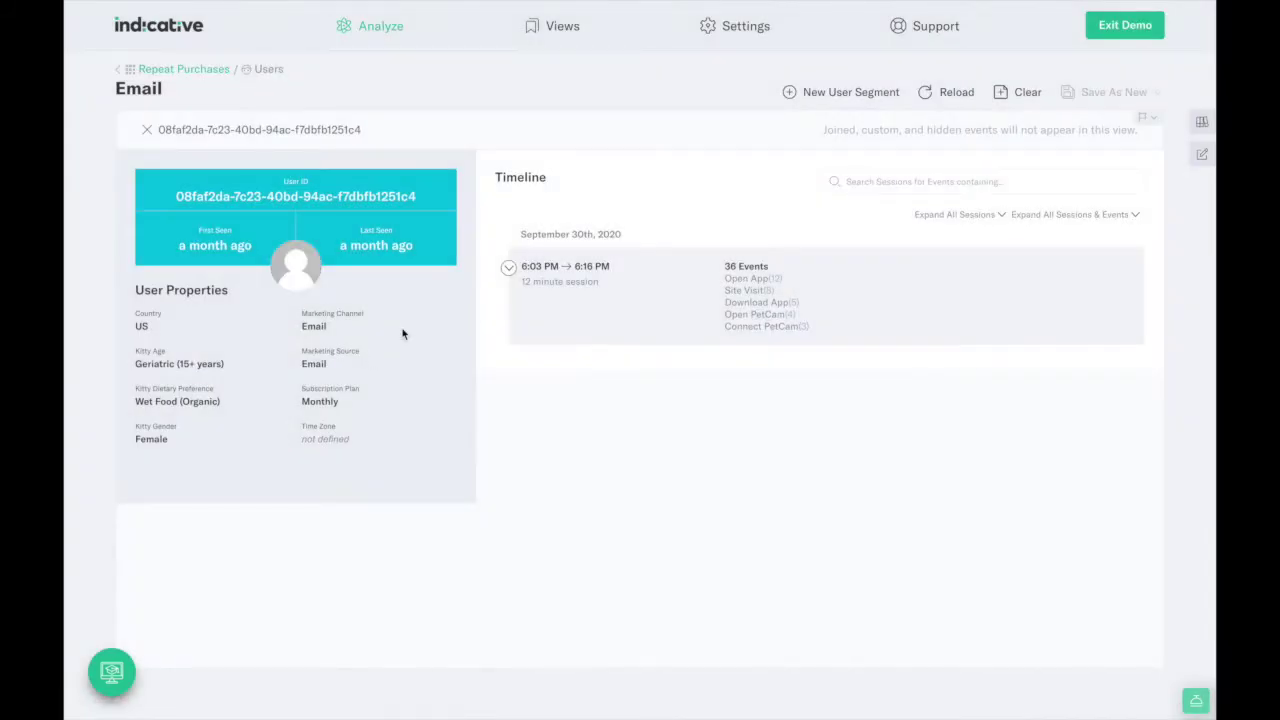
pyautogui.click(509, 268)
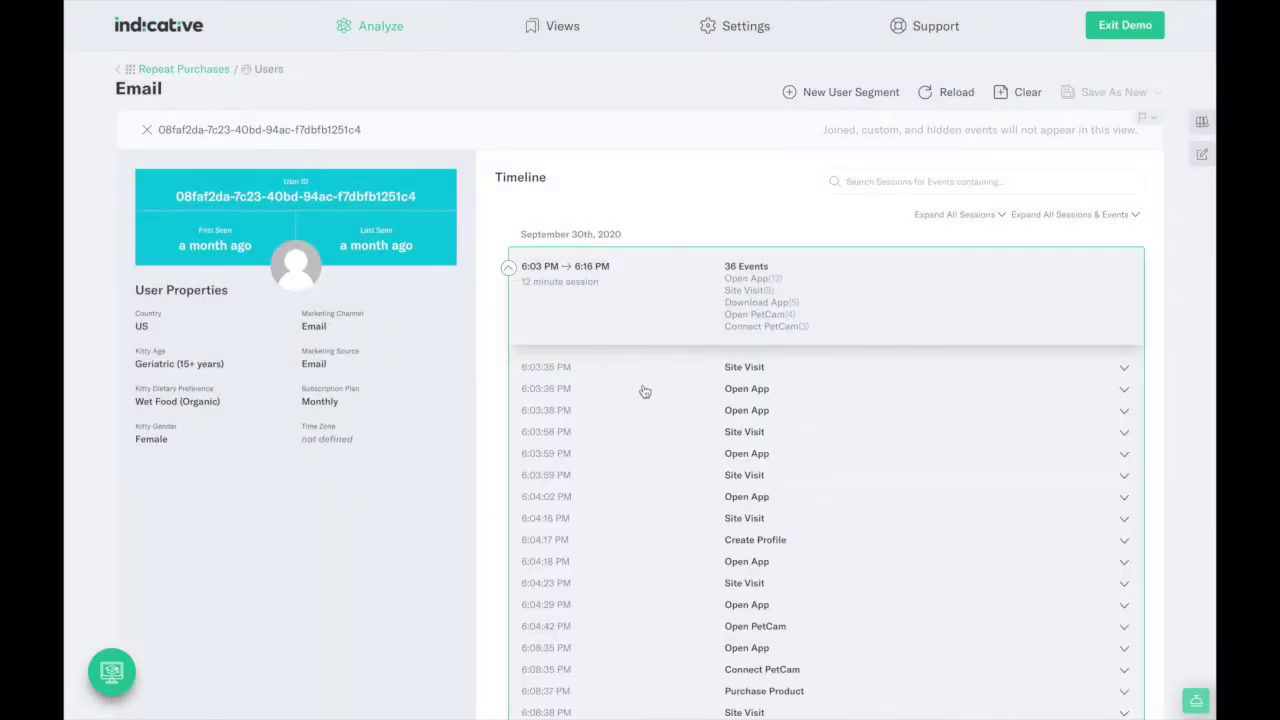
pyautogui.click(645, 391)
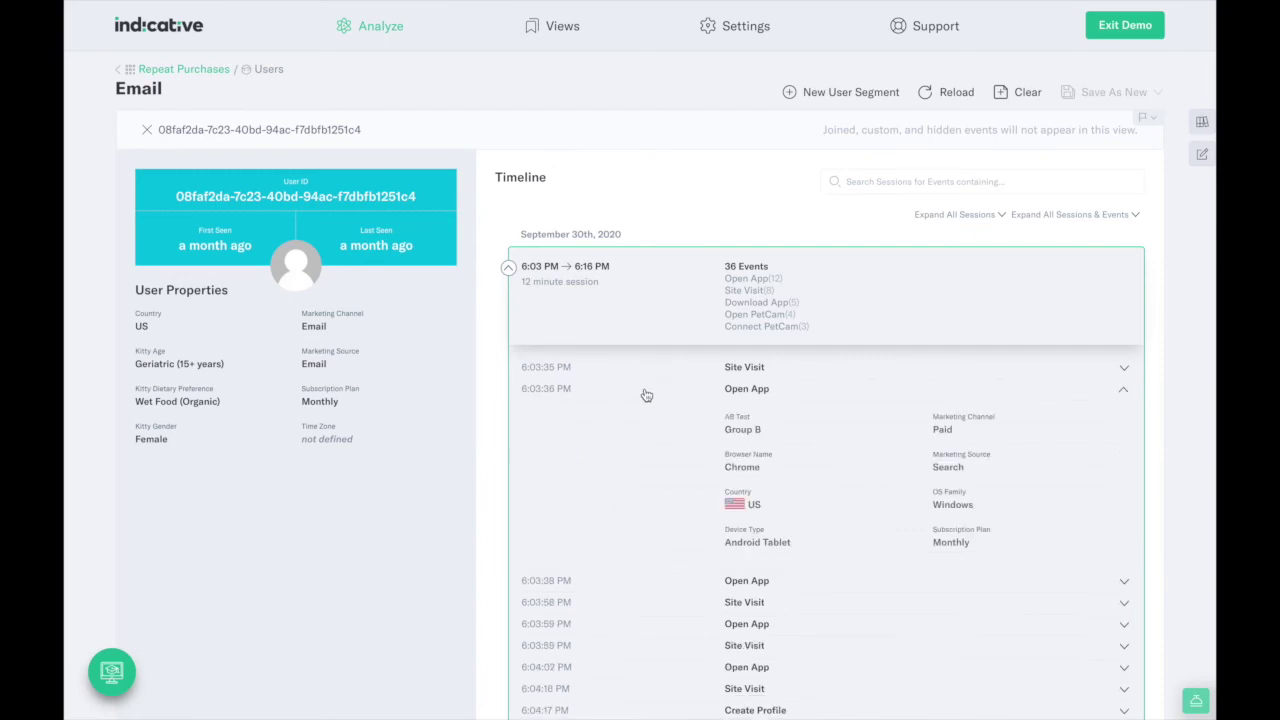